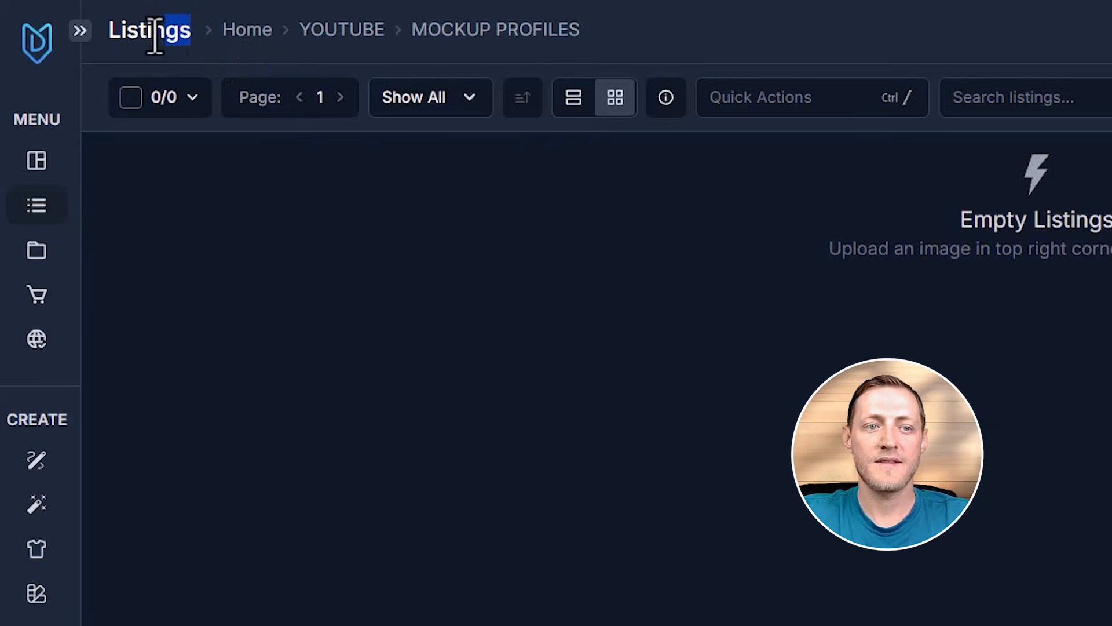
{"action": "left_click", "coordinate": [244, 36]}
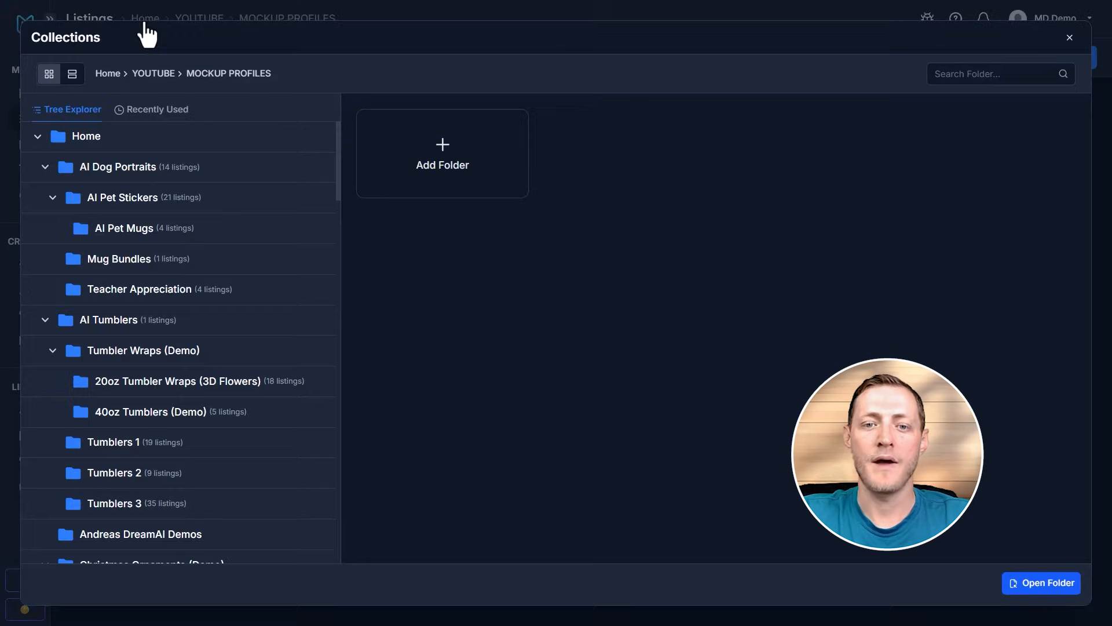
{"action": "left_click", "coordinate": [448, 174]}
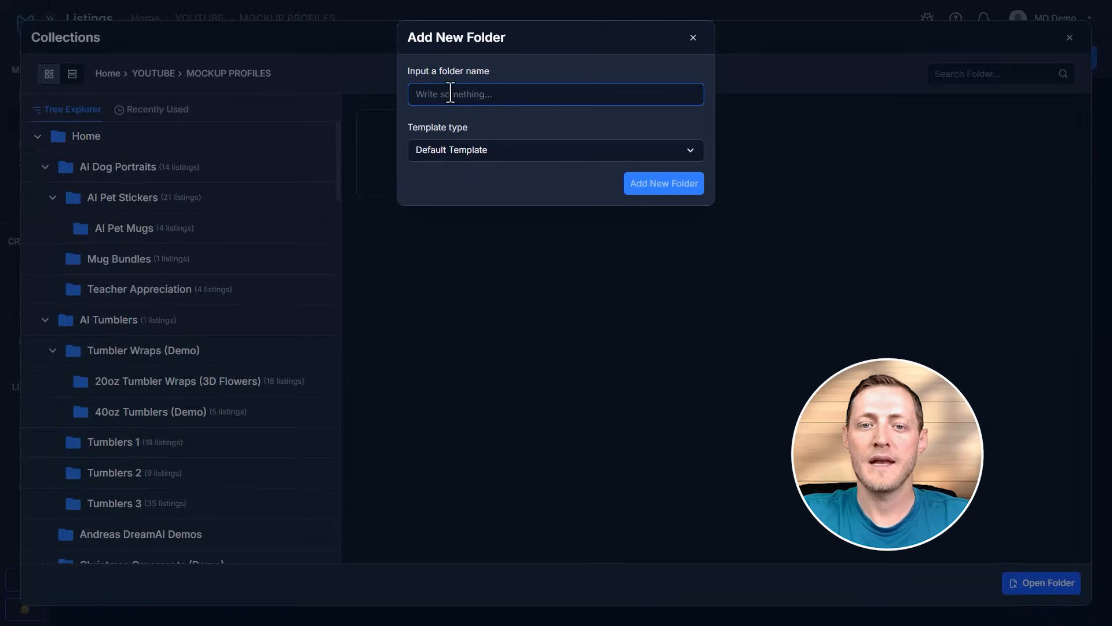
{"action": "left_click", "coordinate": [693, 40]}
{"action": "left_click", "coordinate": [1069, 38]}
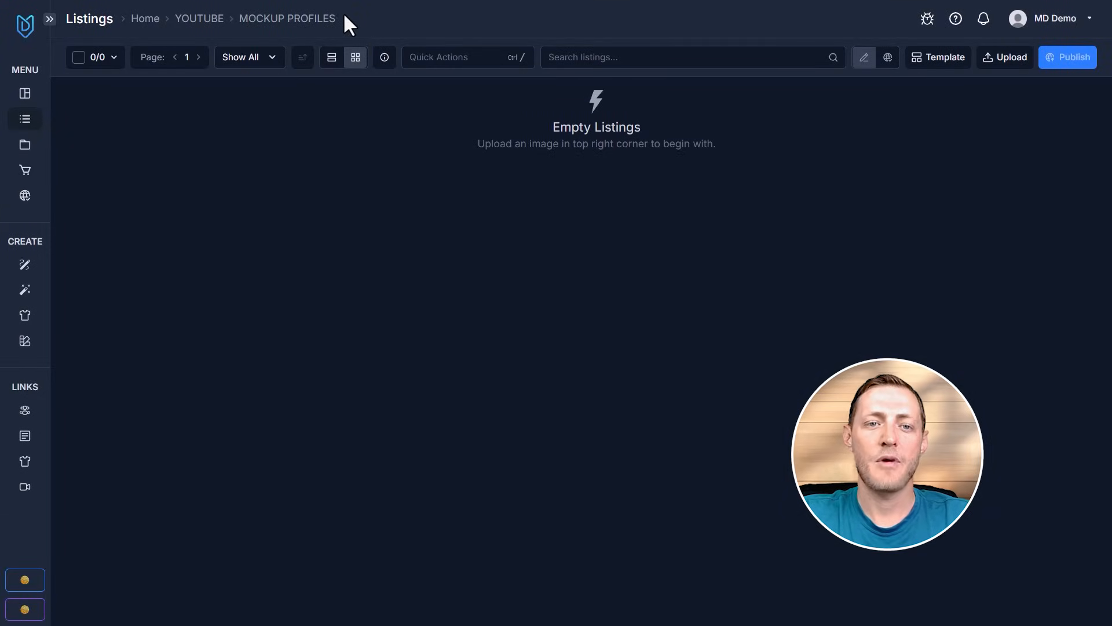
{"action": "left_click_drag", "start_coordinate": [345, 16], "coordinate": [236, 18]}
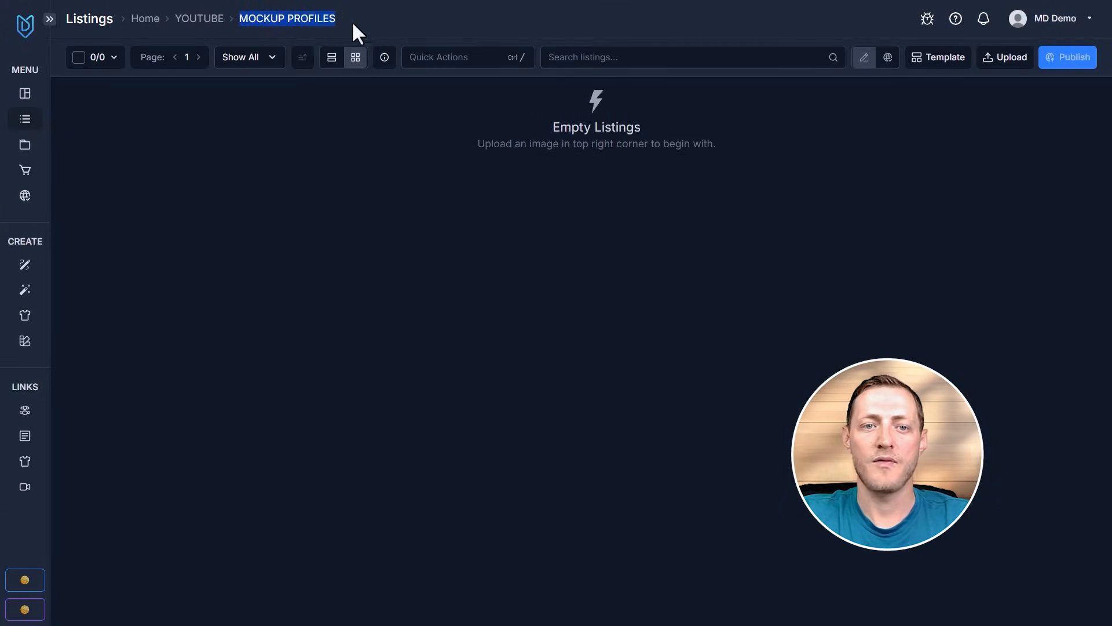
{"action": "left_click", "coordinate": [446, 189]}
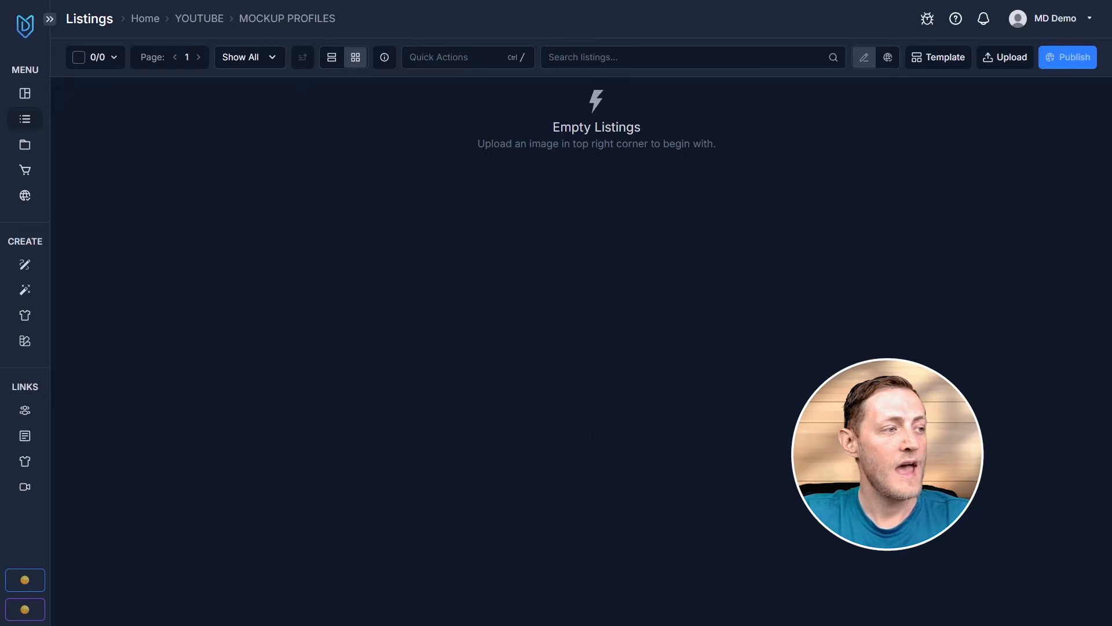
Step: Upload the six camping PNG designs as main files to create new listings in the MOCKUP PROFILES folder
{"action": "left_click", "coordinate": [1007, 60]}
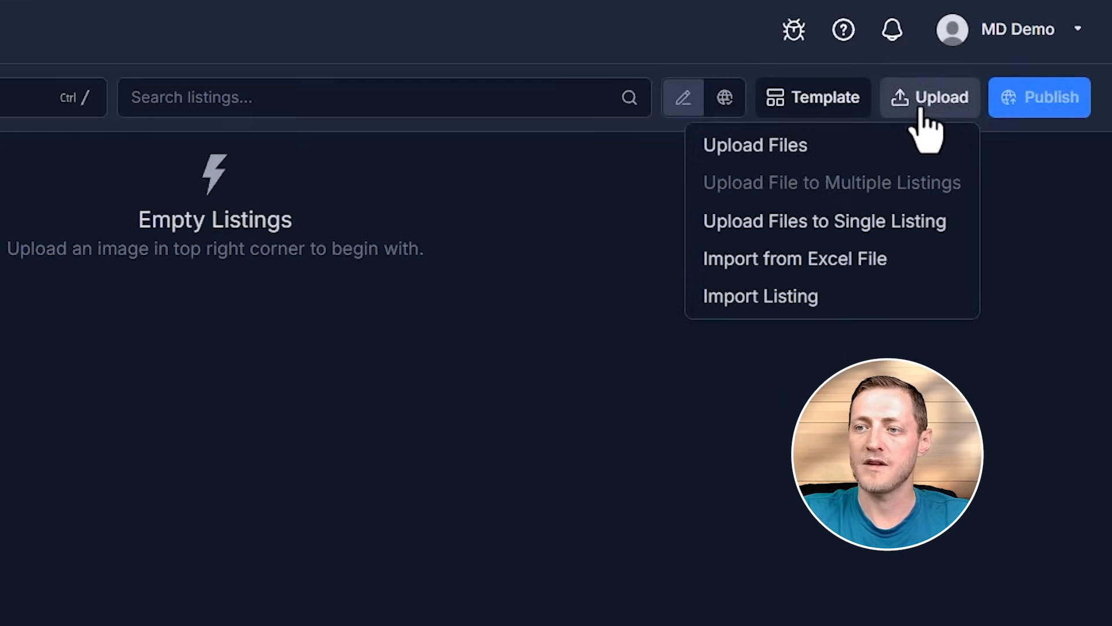
{"action": "left_click", "coordinate": [759, 145]}
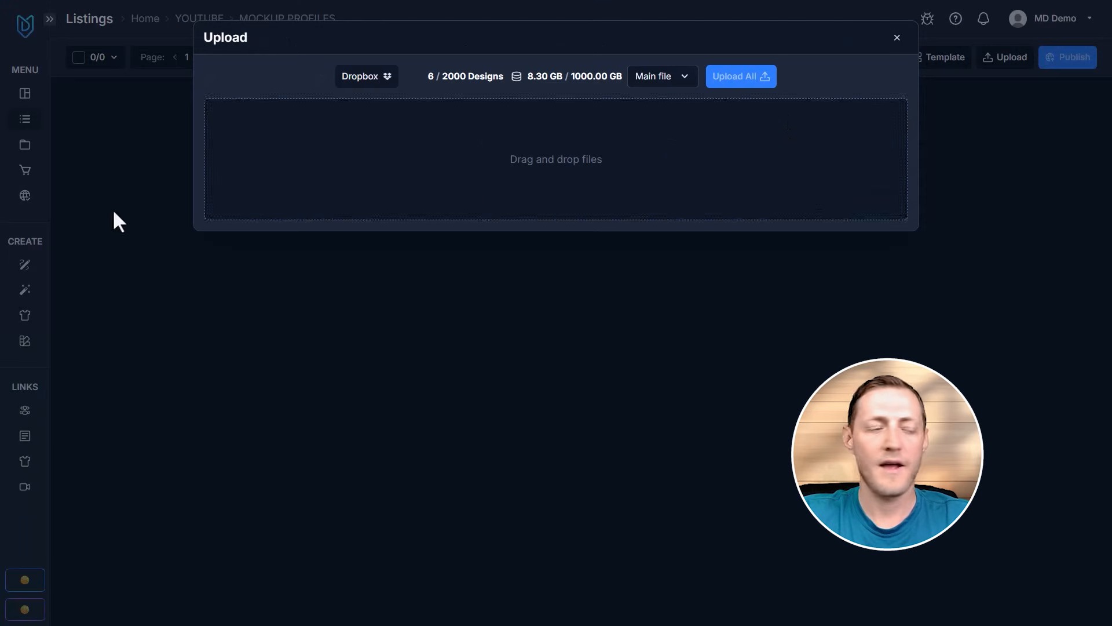
{"action": "left_click_drag", "start_coordinate": [112, 219], "coordinate": [502, 184]}
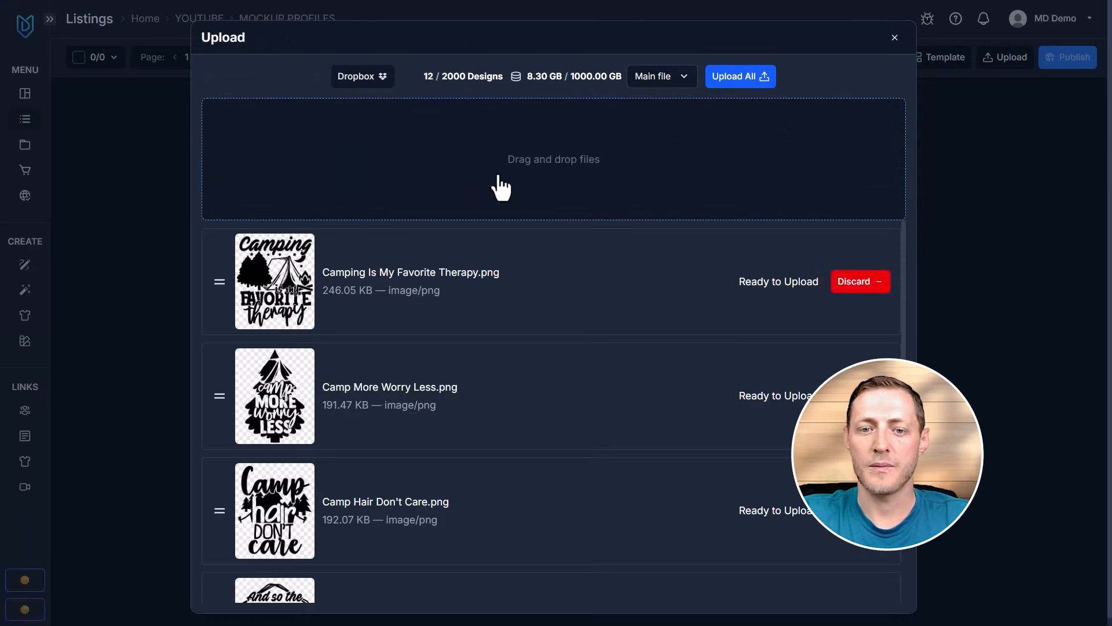
{"action": "scroll", "coordinate": [371, 293], "scroll_direction": "down", "scroll_amount": 1}
{"action": "scroll", "coordinate": [371, 293], "scroll_direction": "down", "scroll_amount": 5}
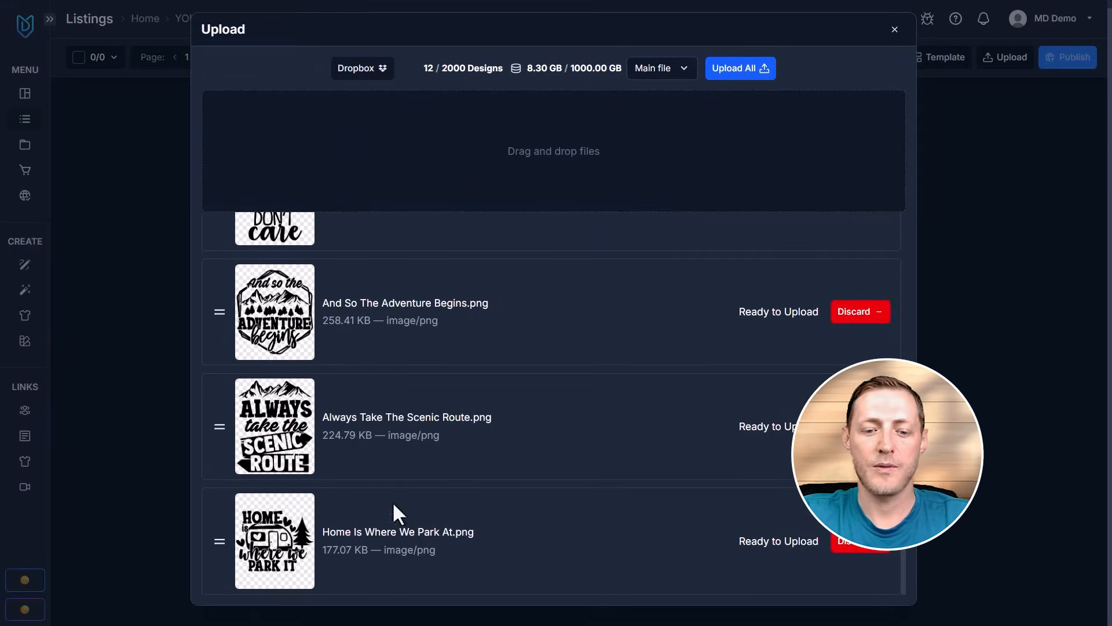
{"action": "scroll", "coordinate": [384, 435], "scroll_direction": "up", "scroll_amount": 6}
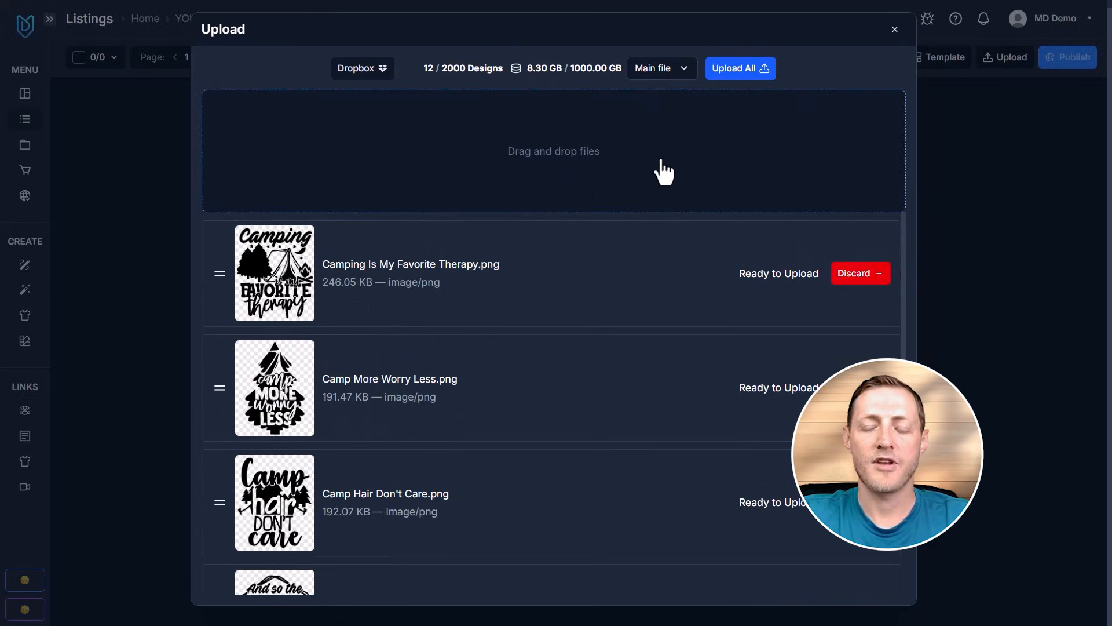
{"action": "left_click", "coordinate": [733, 70]}
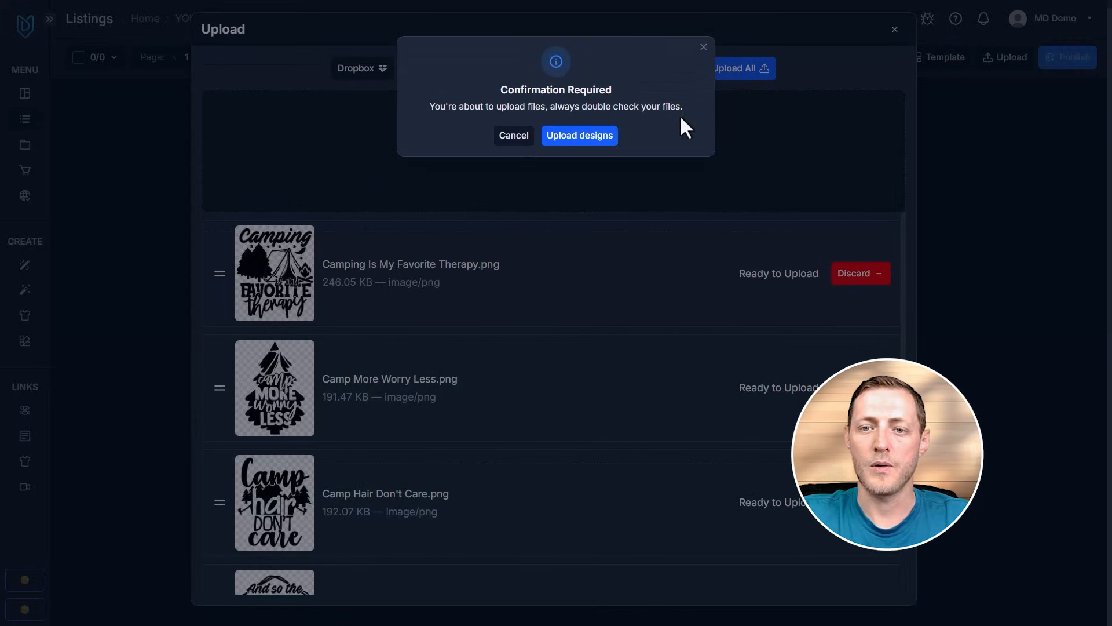
{"action": "left_click", "coordinate": [578, 135]}
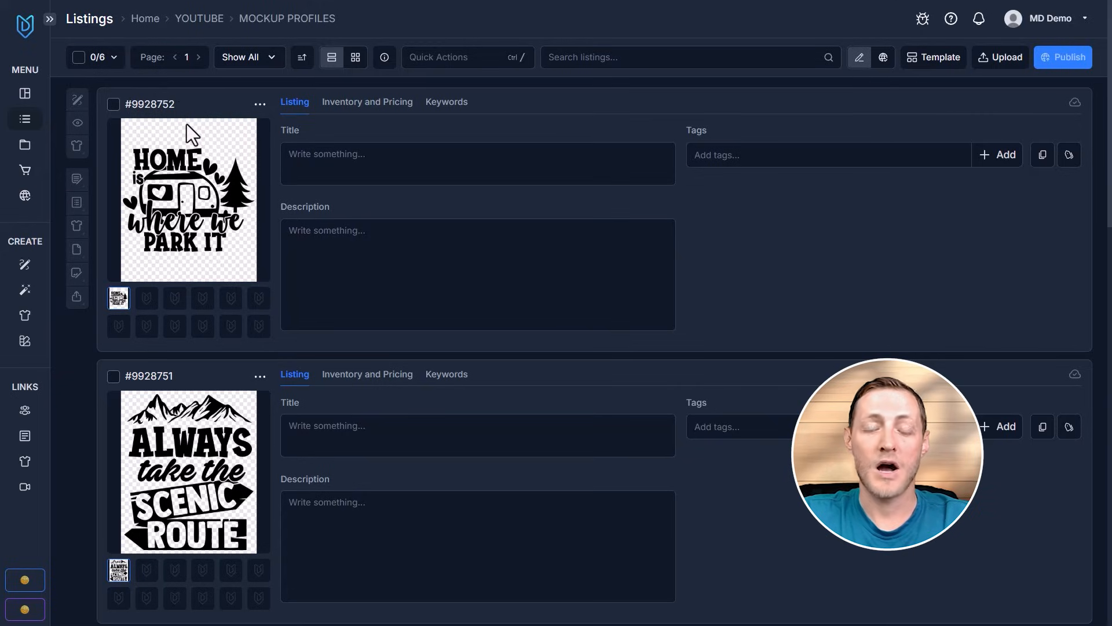
Step: Select all six uploaded listings and display them in the grid view
{"action": "left_click", "coordinate": [80, 58]}
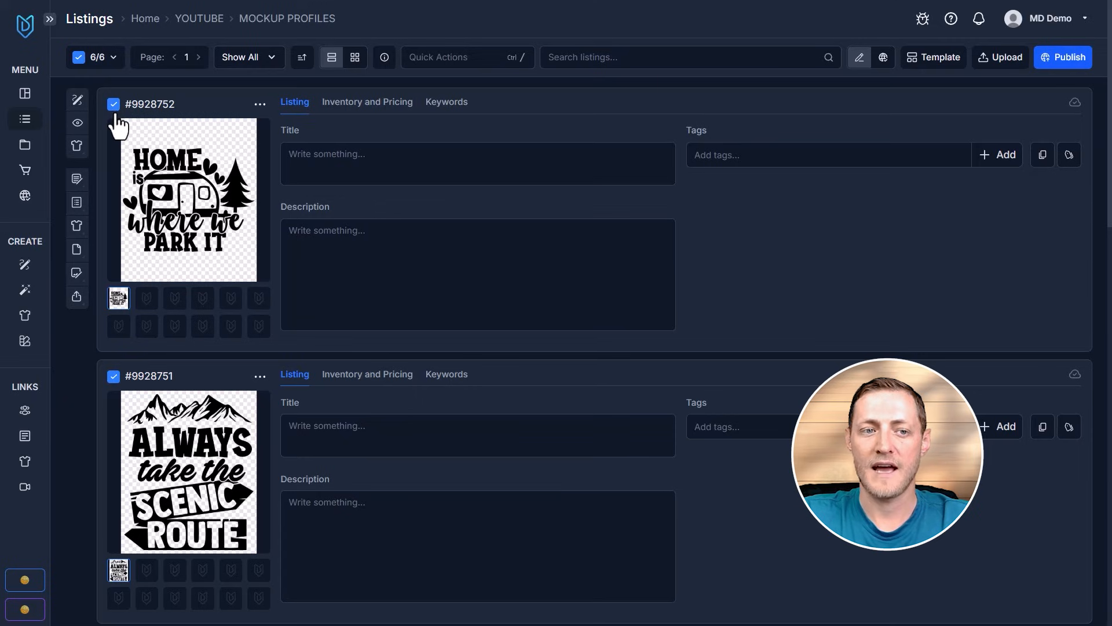
{"action": "scroll", "coordinate": [127, 133], "scroll_direction": "down", "scroll_amount": 15}
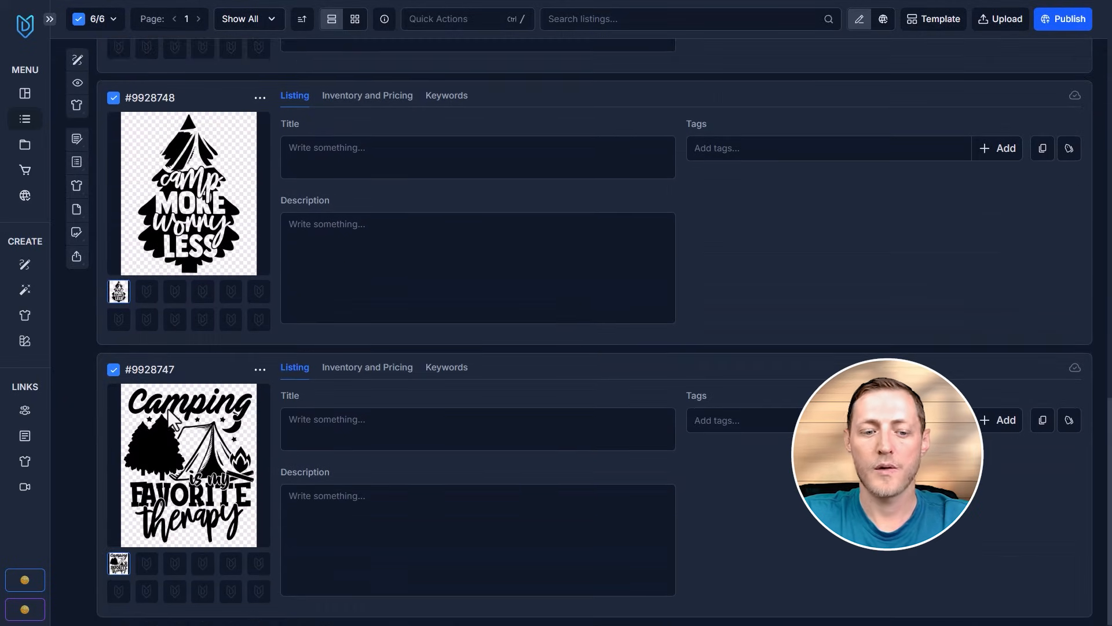
{"action": "scroll", "coordinate": [170, 415], "scroll_direction": "up", "scroll_amount": 15}
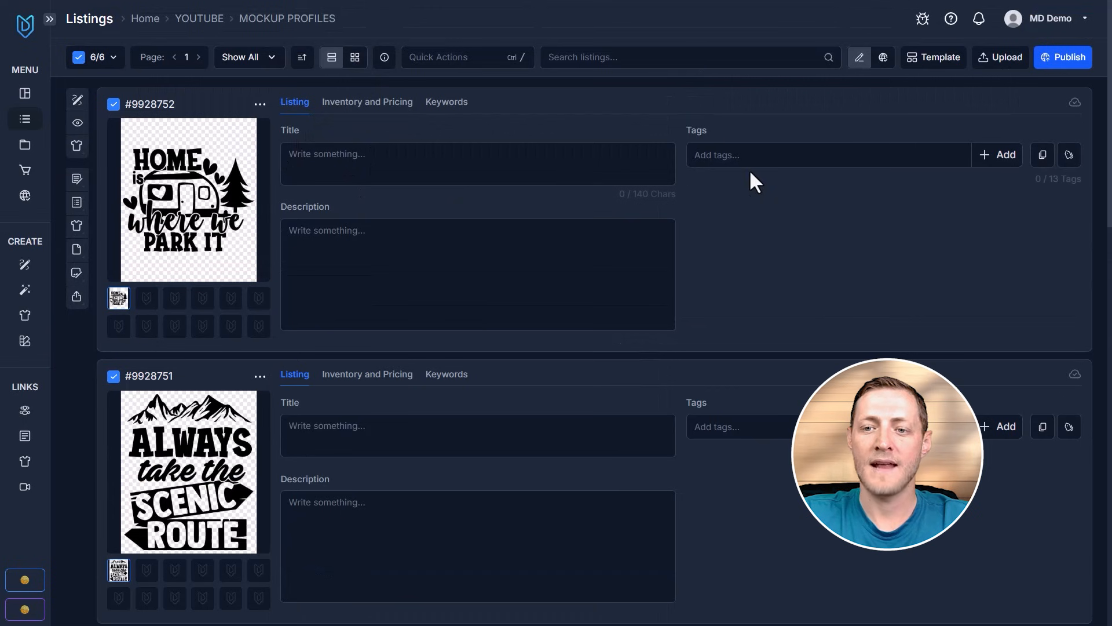
{"action": "left_click", "coordinate": [355, 58]}
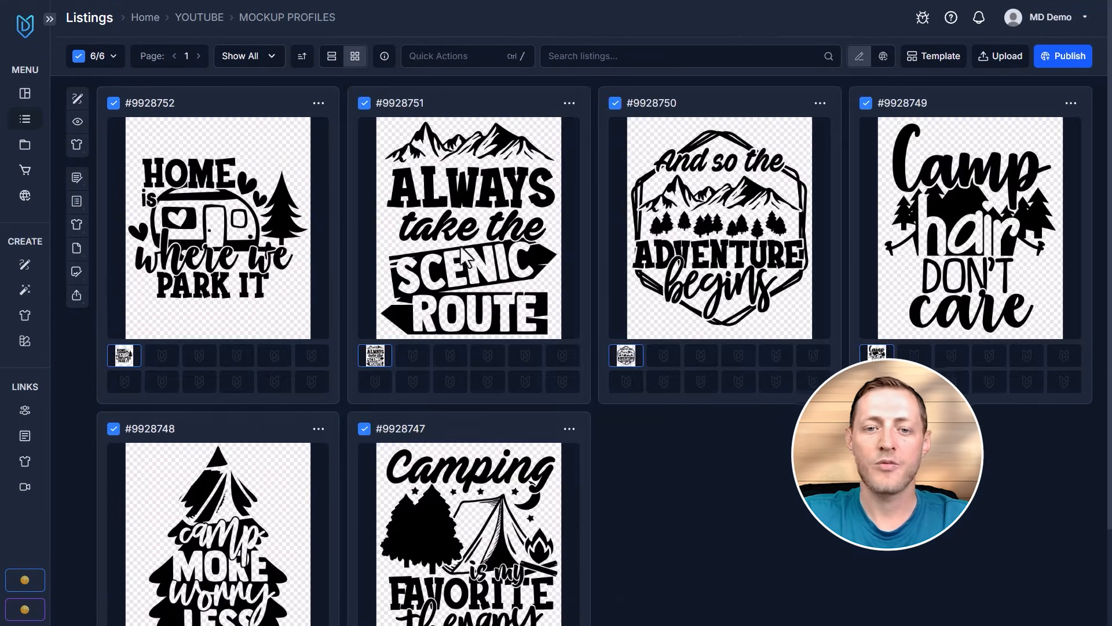
{"action": "scroll", "coordinate": [678, 342], "scroll_direction": "down", "scroll_amount": 2}
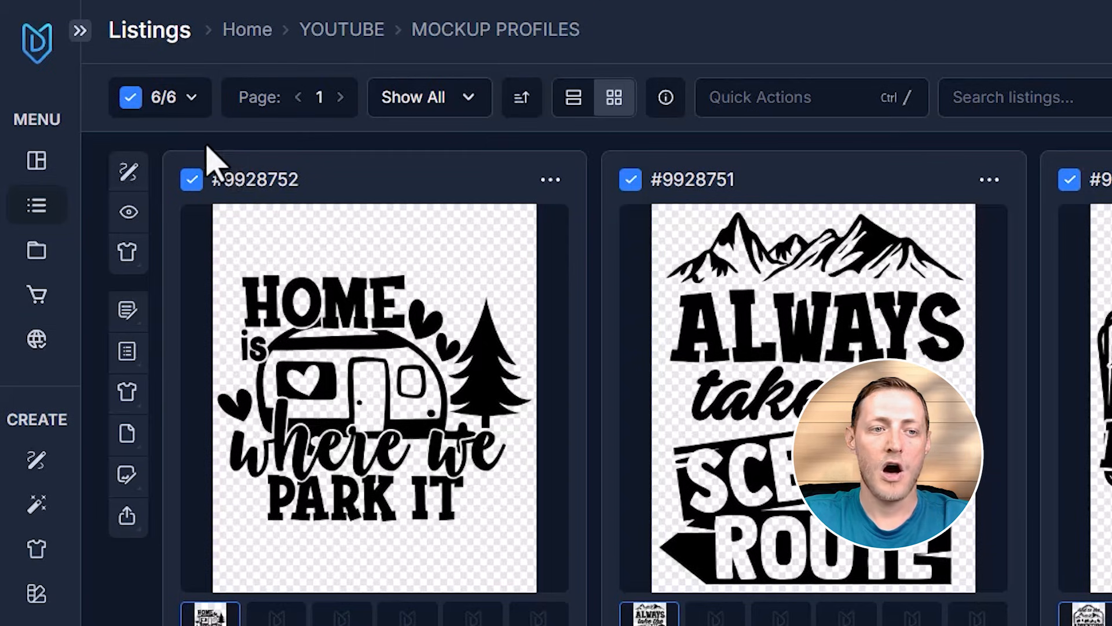
Step: Start image mockups for the selected listings and load the private profile "BELLA 3001 - 10 Mockups"
{"action": "left_click", "coordinate": [126, 265]}
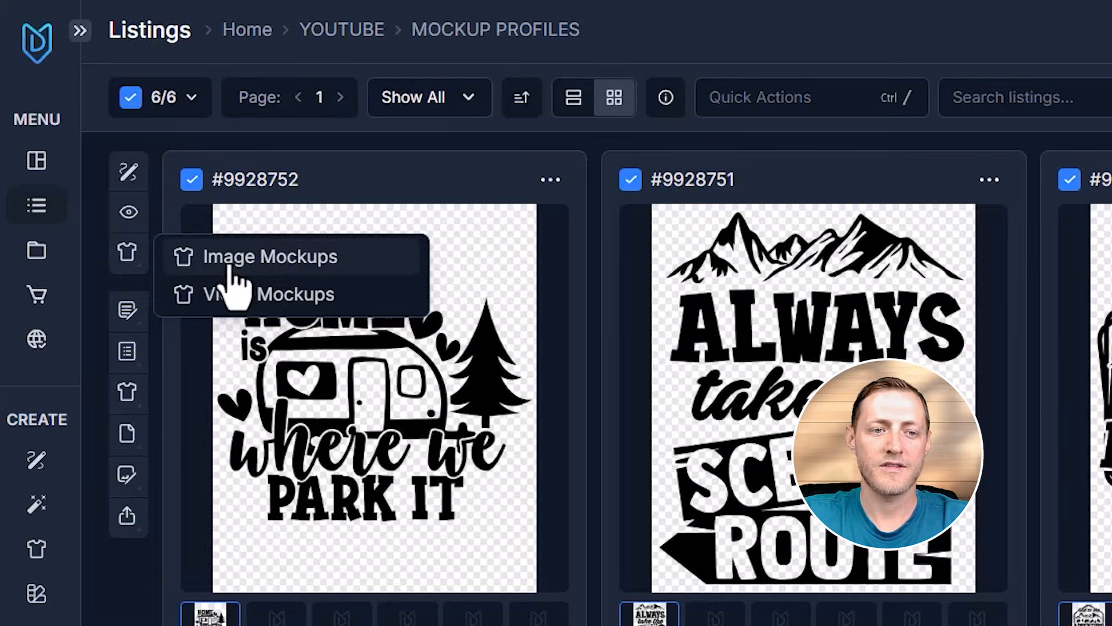
{"action": "left_click", "coordinate": [249, 262]}
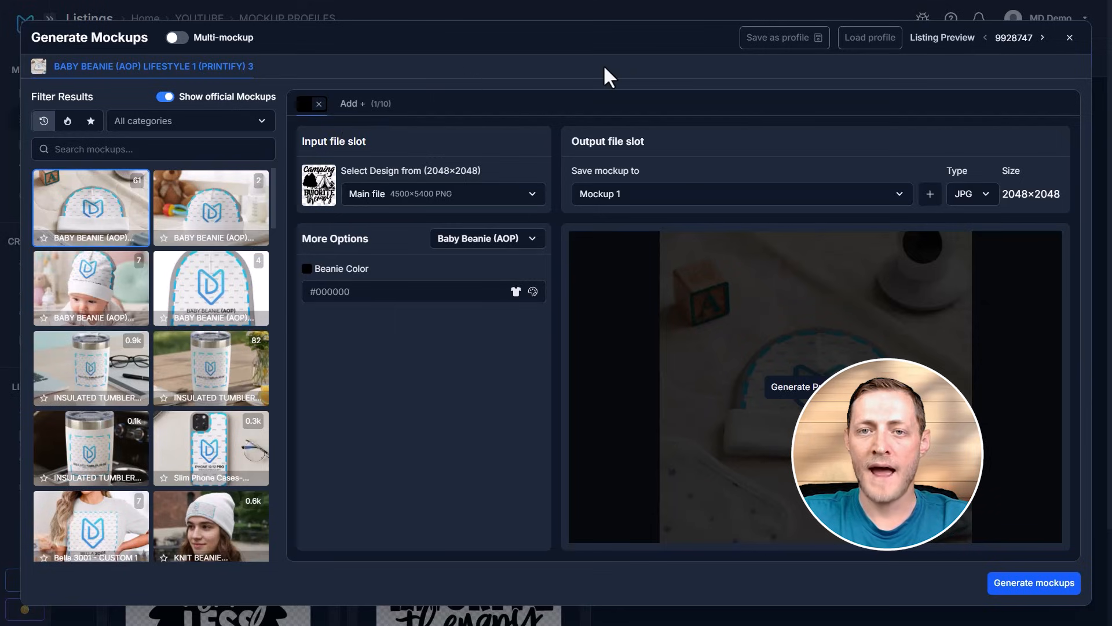
{"action": "left_click", "coordinate": [867, 52]}
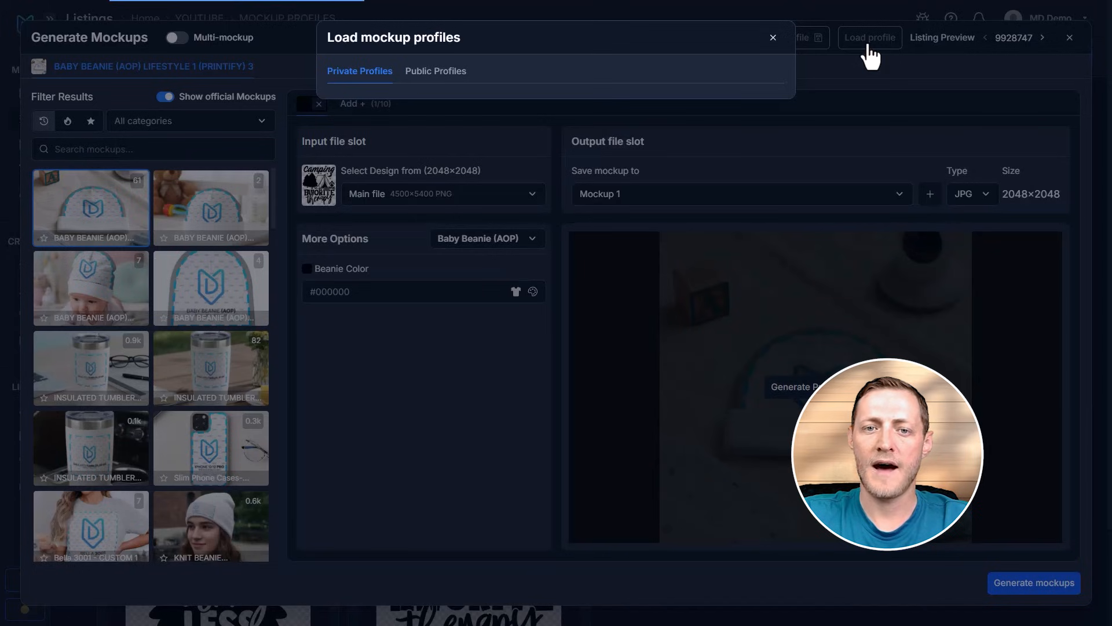
{"action": "left_click", "coordinate": [450, 71]}
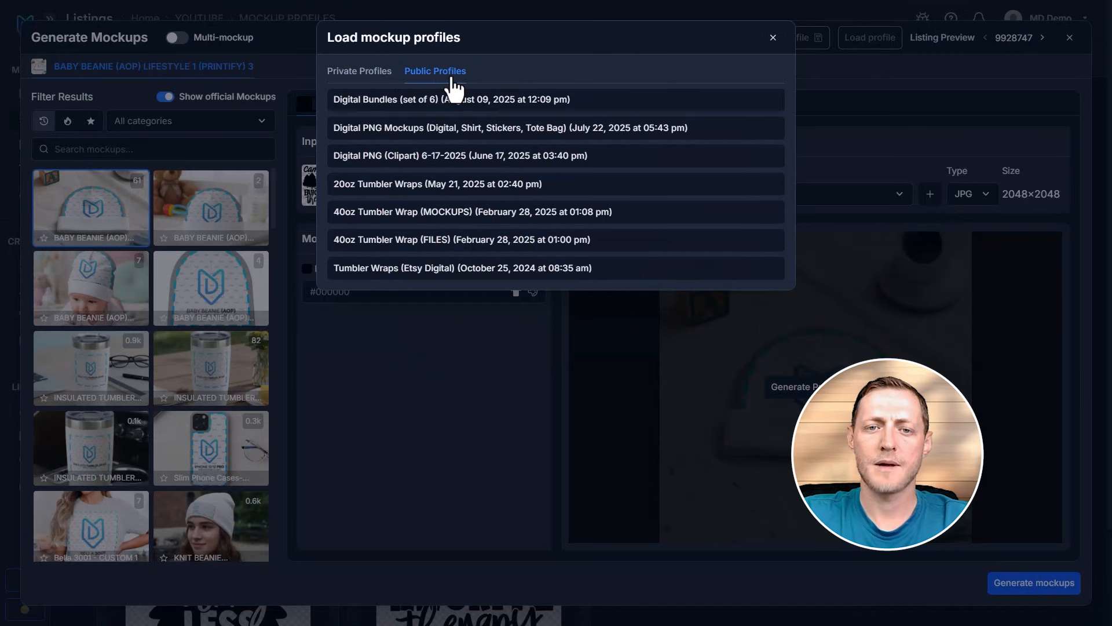
{"action": "left_click", "coordinate": [360, 71]}
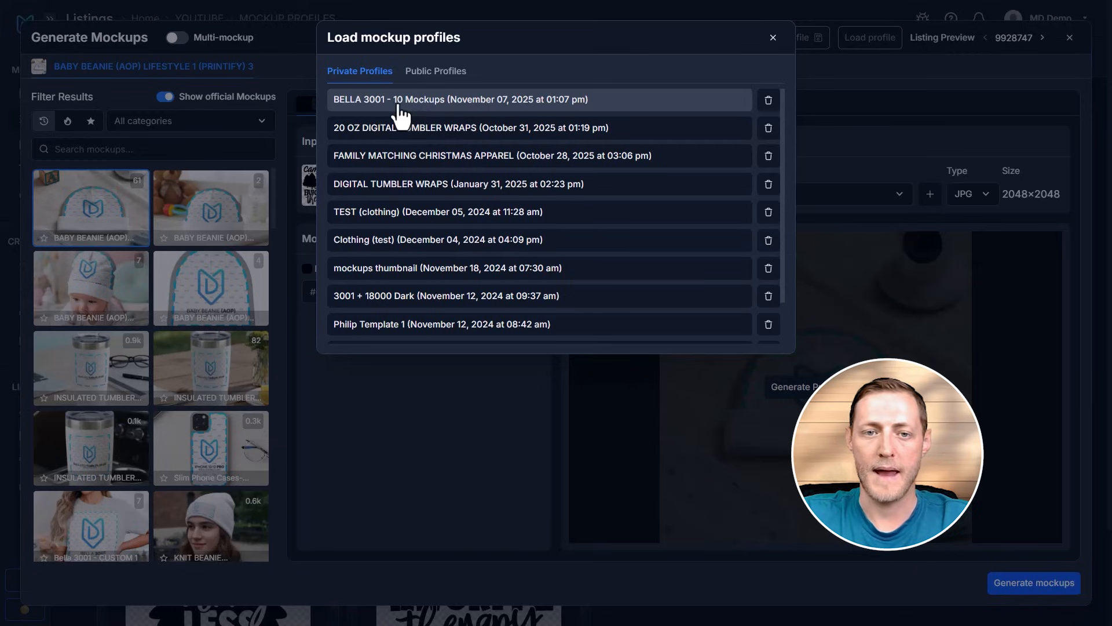
{"action": "left_click", "coordinate": [423, 110]}
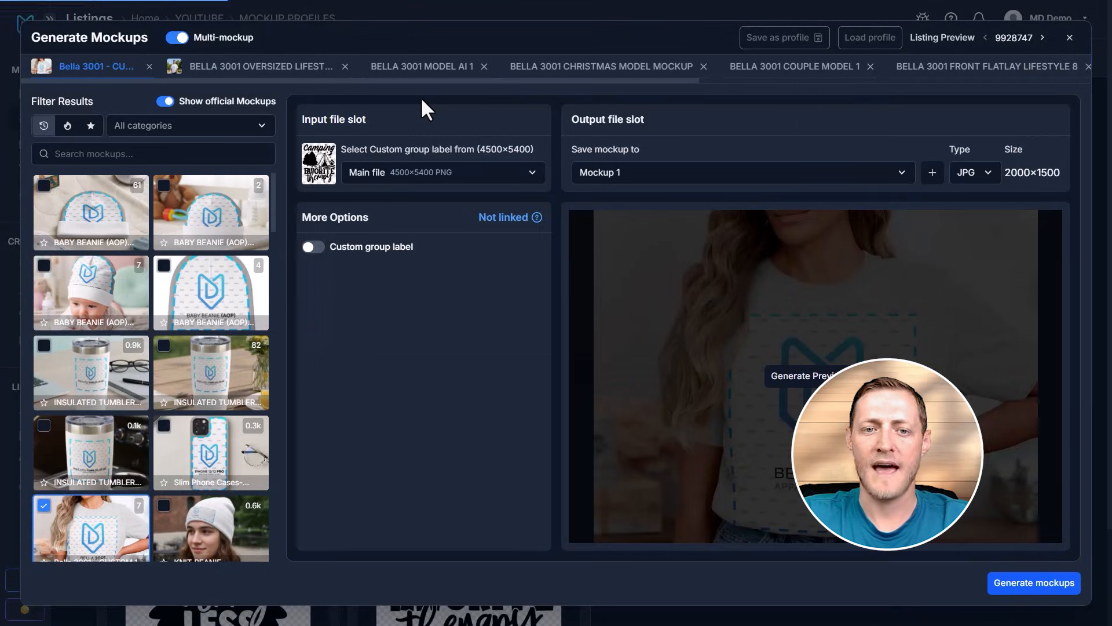
Step: Review the loaded Bella 3001 mockups and their color and output slot settings, including the light color chart
{"action": "left_click", "coordinate": [284, 72]}
{"action": "left_click", "coordinate": [391, 69]}
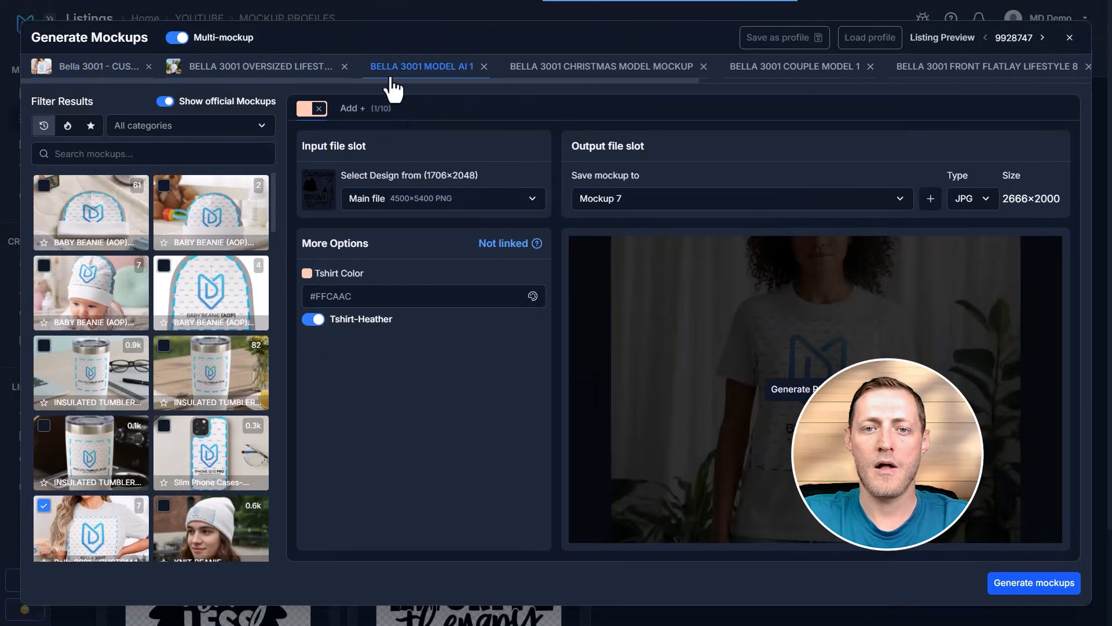
{"action": "left_click", "coordinate": [558, 75]}
{"action": "left_click", "coordinate": [763, 80]}
{"action": "left_click", "coordinate": [950, 77]}
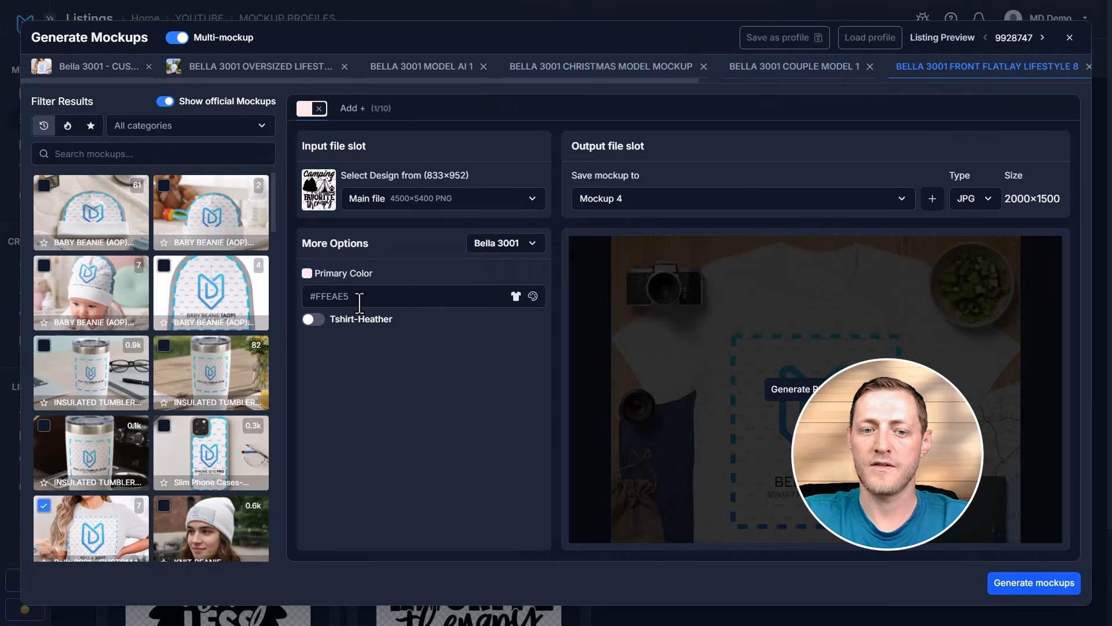
{"action": "left_click", "coordinate": [752, 76]}
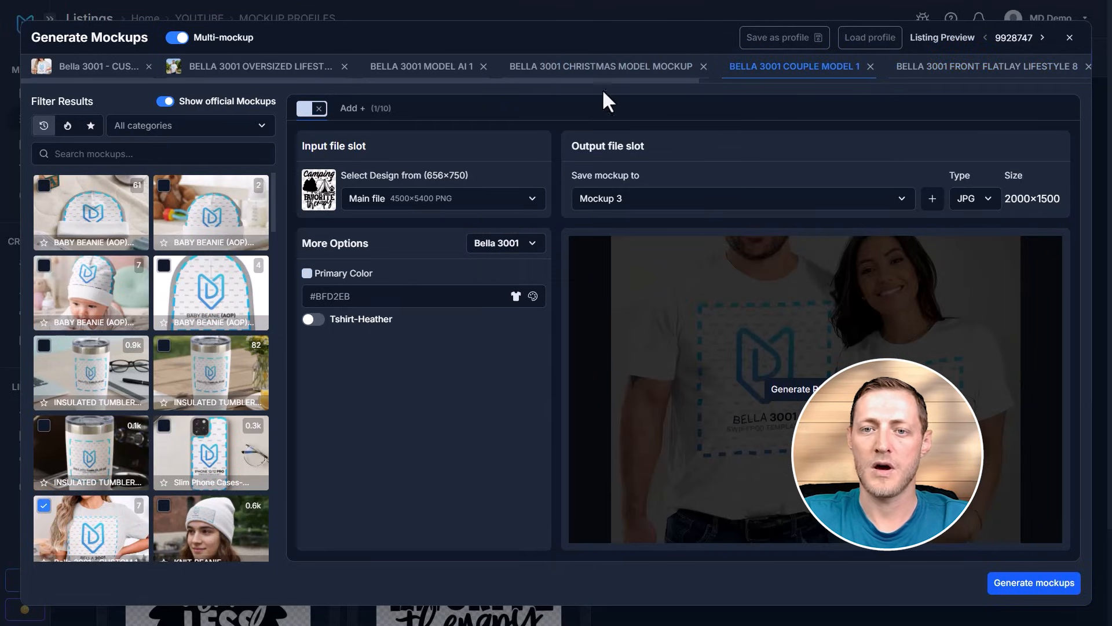
{"action": "left_click", "coordinate": [585, 75]}
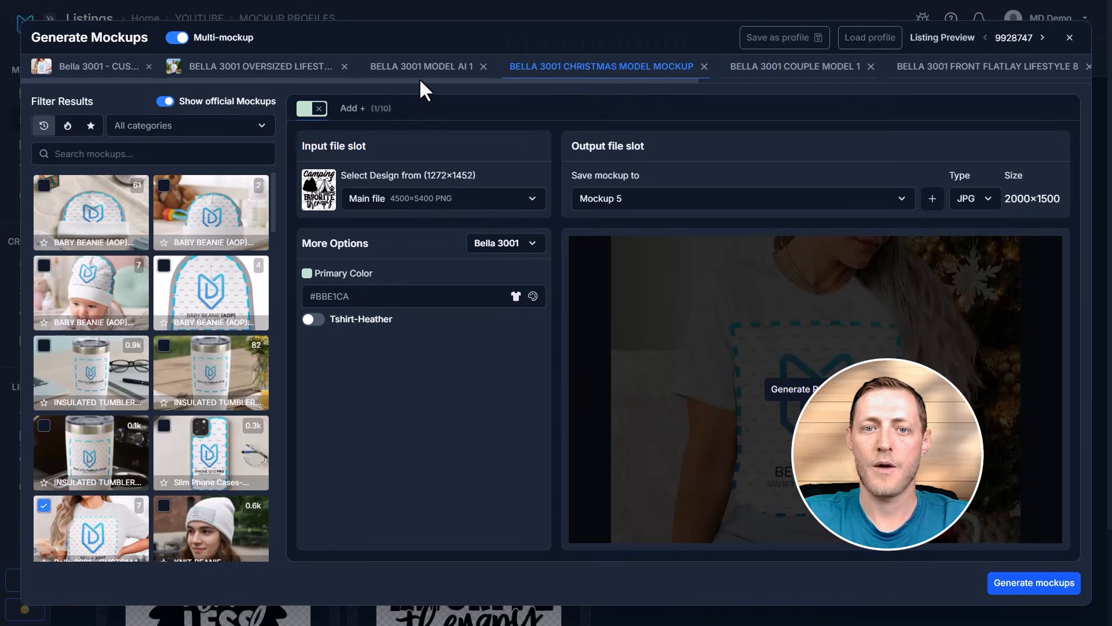
{"action": "left_click_drag", "start_coordinate": [419, 80], "coordinate": [811, 101]}
{"action": "left_click", "coordinate": [695, 71]}
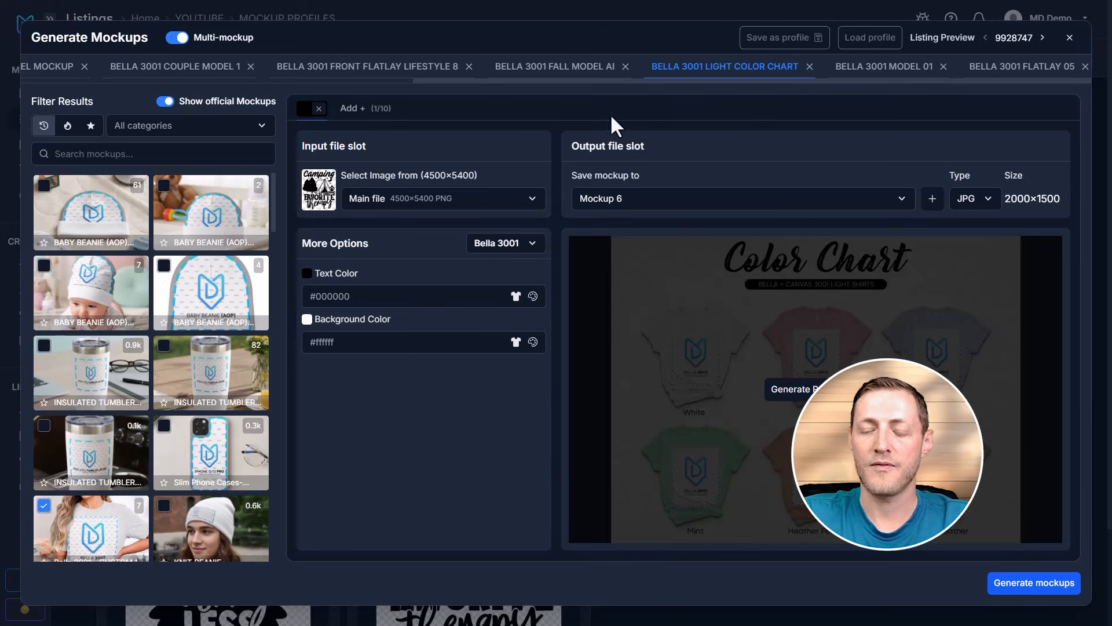
Step: Generate the loaded profile's mockups for all selected listings and confirm the generation
{"action": "left_click", "coordinate": [1034, 584]}
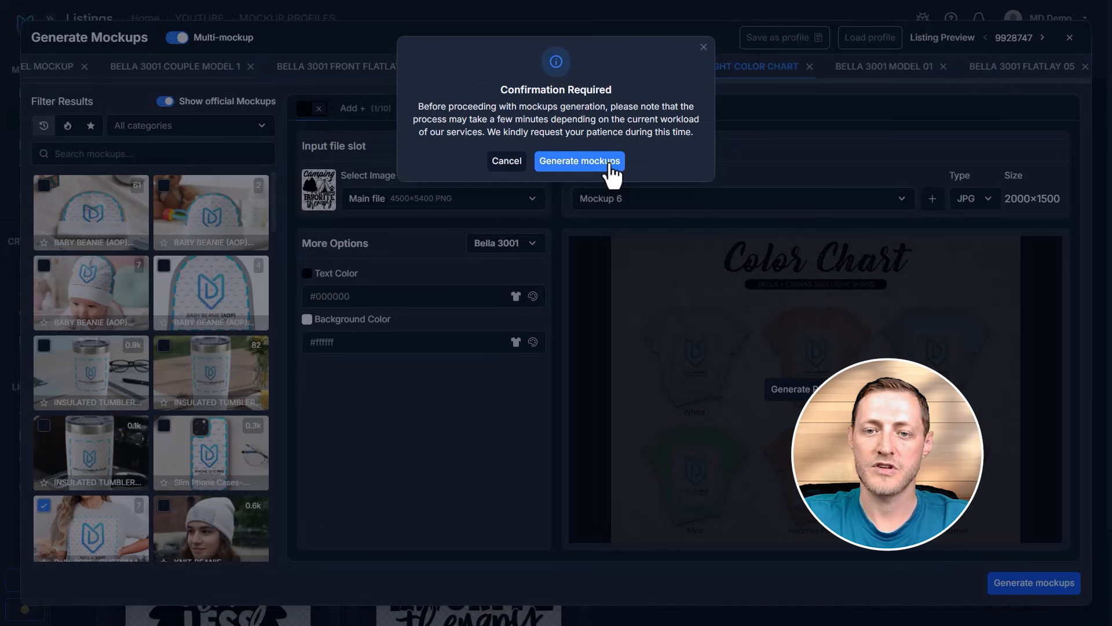
{"action": "left_click", "coordinate": [562, 163]}
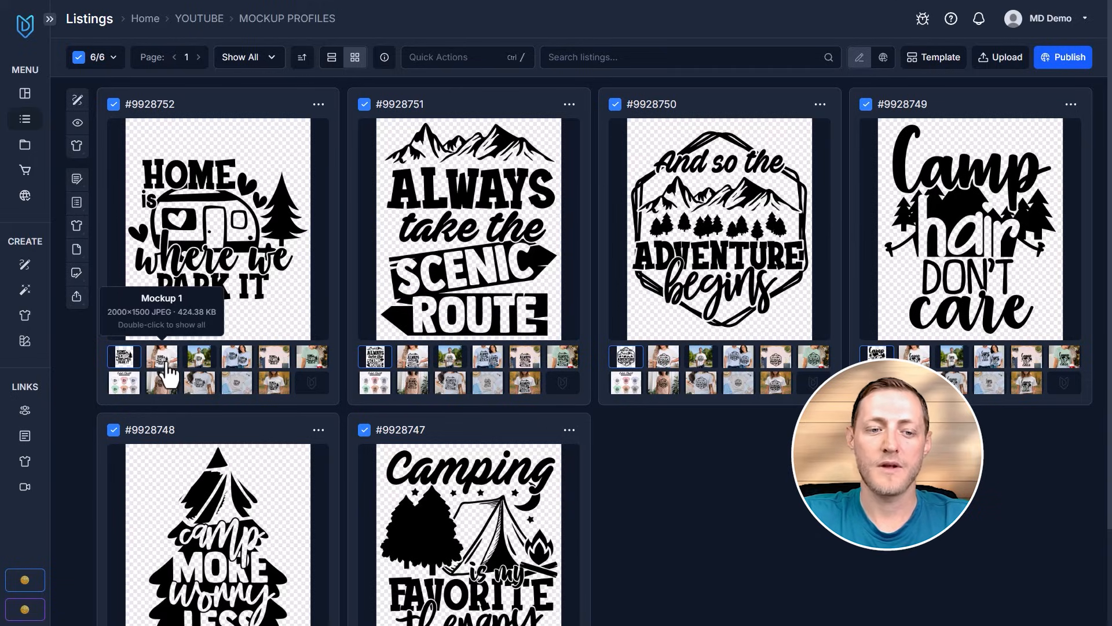
Step: Preview Mockup 1, Mockup 2, Mockup 3 and the color chart mockup across all listings at once
{"action": "double_click", "coordinate": [164, 366]}
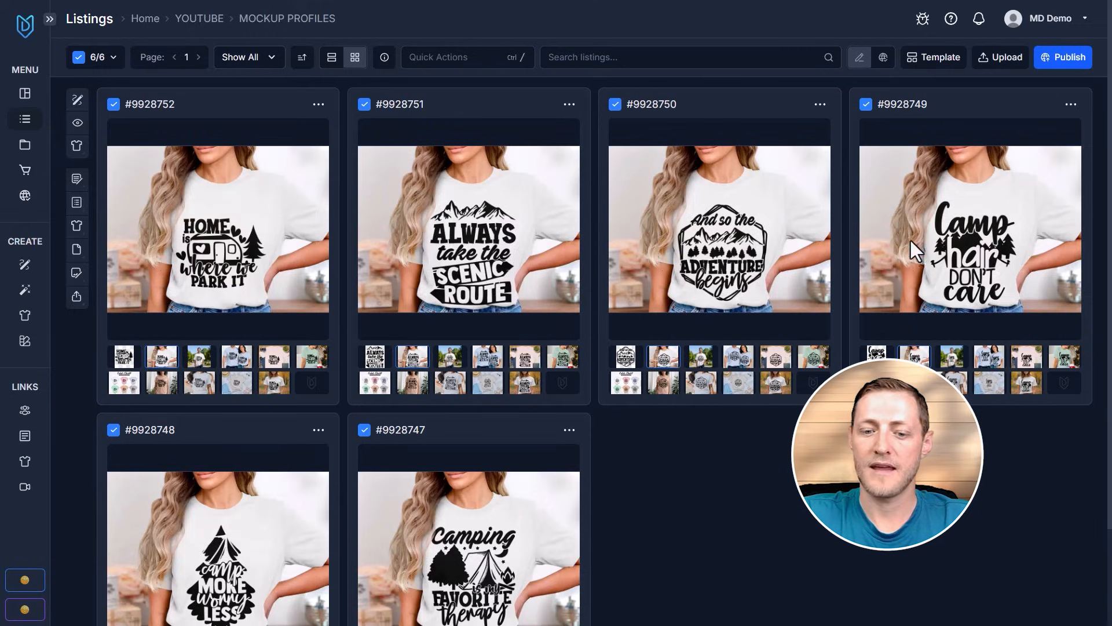
{"action": "scroll", "coordinate": [358, 407], "scroll_direction": "down", "scroll_amount": 2}
{"action": "scroll", "coordinate": [432, 310], "scroll_direction": "up", "scroll_amount": 2}
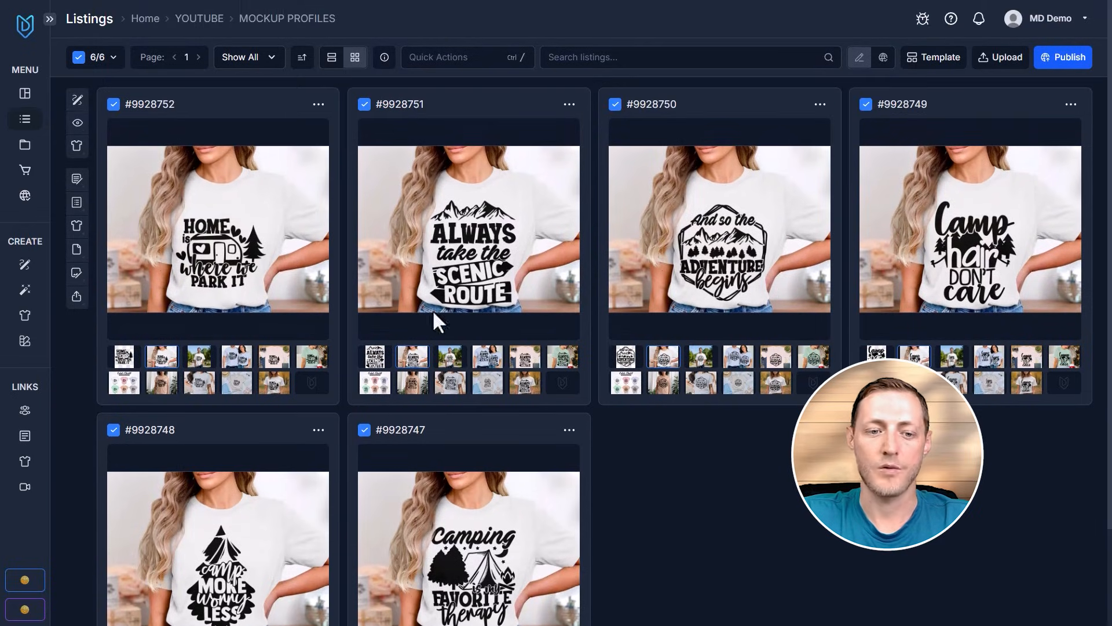
{"action": "double_click", "coordinate": [198, 365]}
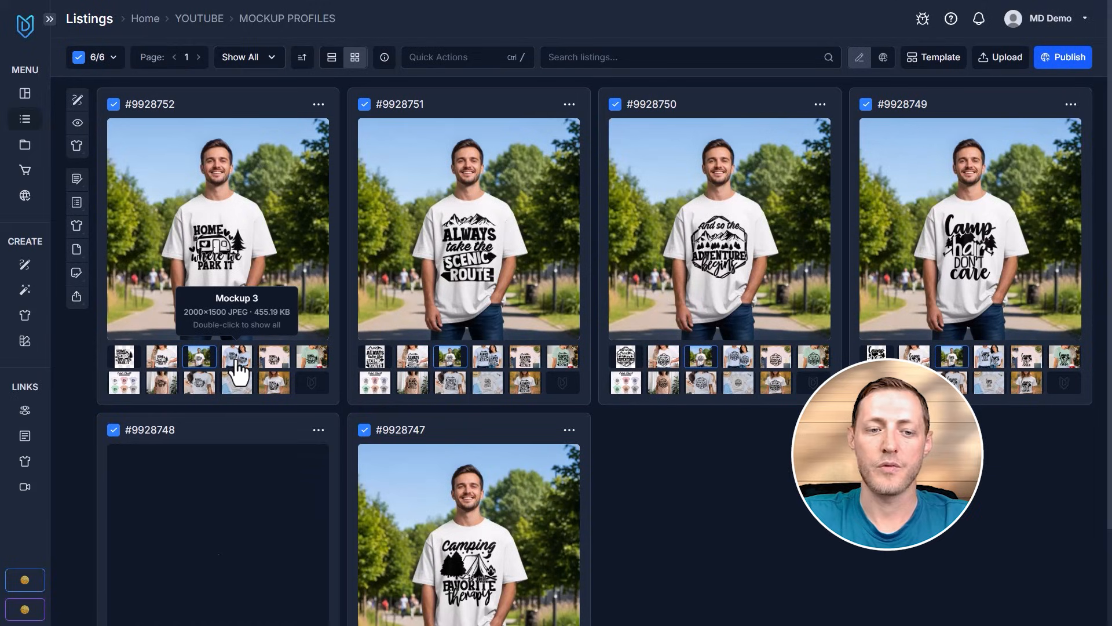
{"action": "double_click", "coordinate": [238, 371]}
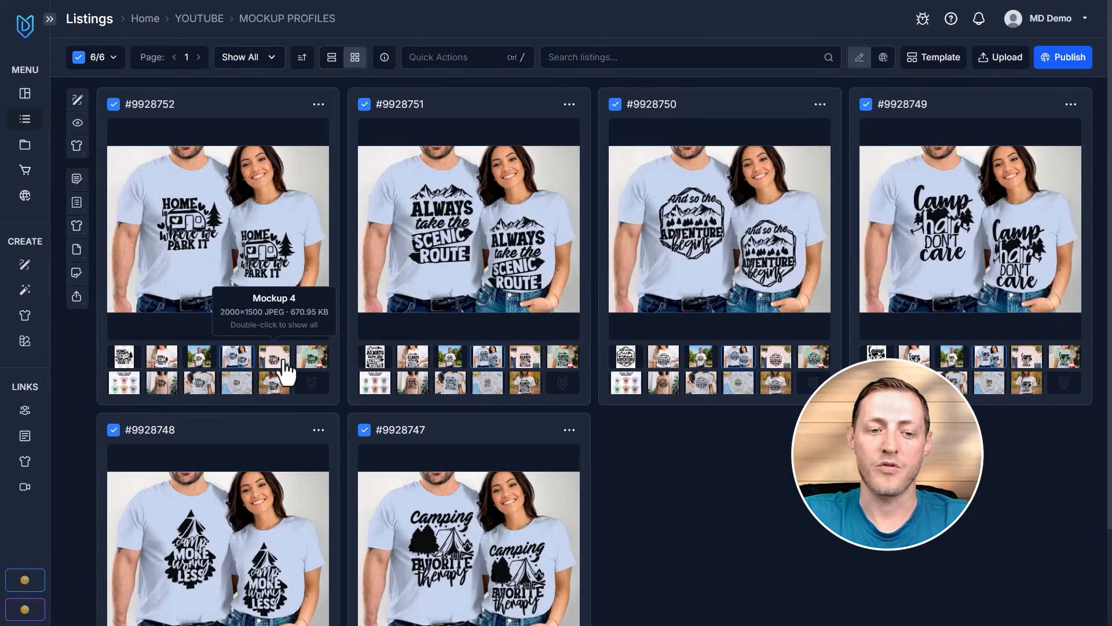
{"action": "double_click", "coordinate": [133, 383]}
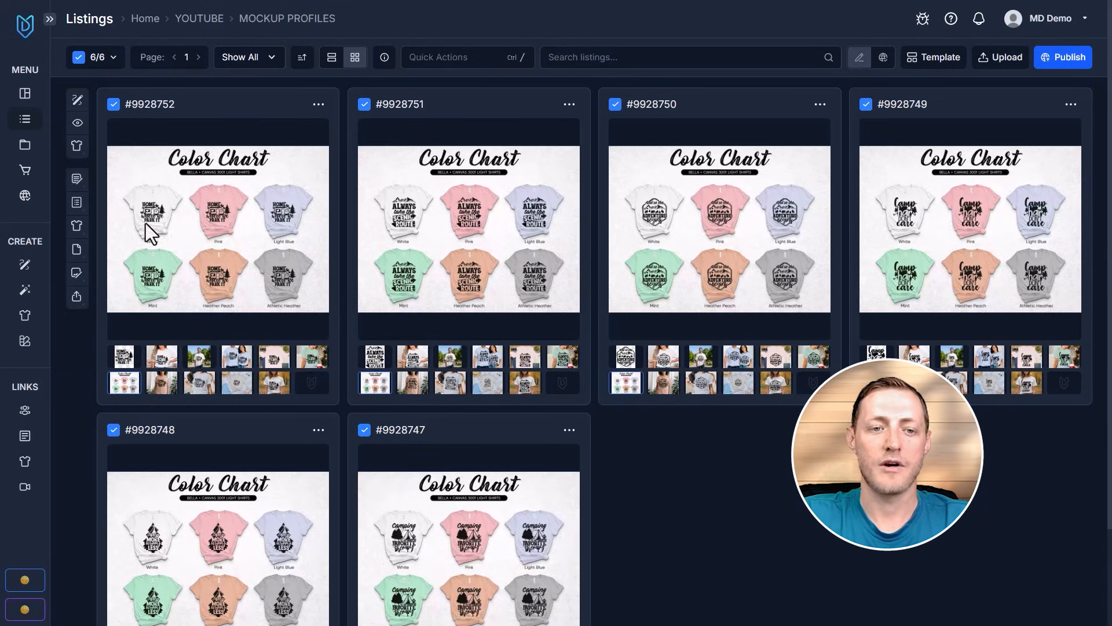
Step: Start image mockups for the selected listings, enable multi-mockup mode and deselect the preselected baby beanie mockup
{"action": "scroll", "coordinate": [527, 390], "scroll_direction": "down", "scroll_amount": 2}
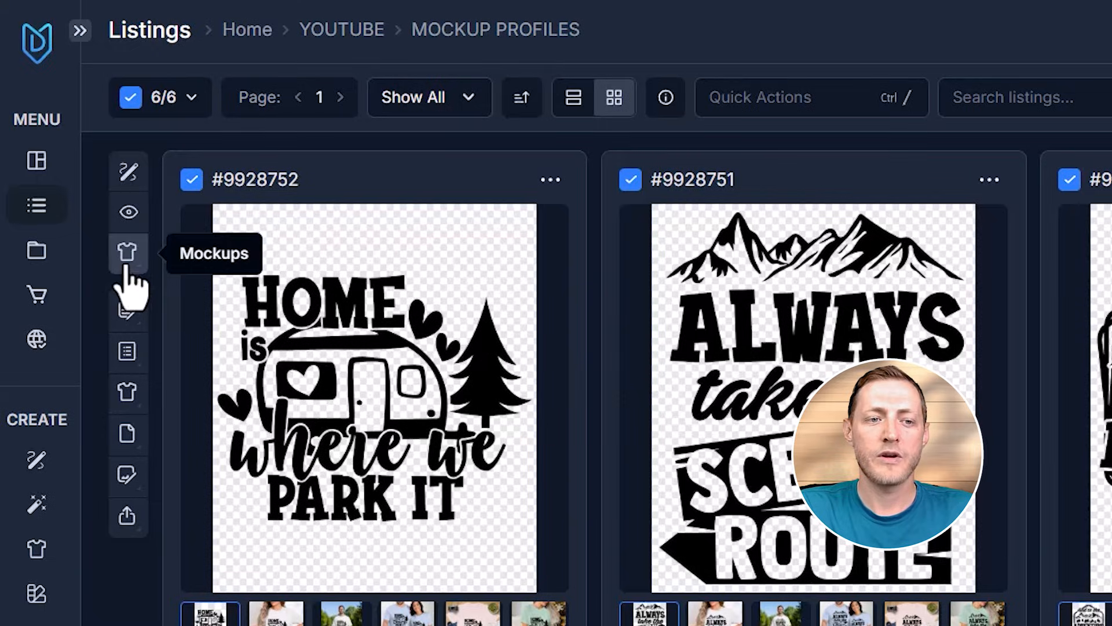
{"action": "left_click", "coordinate": [129, 268]}
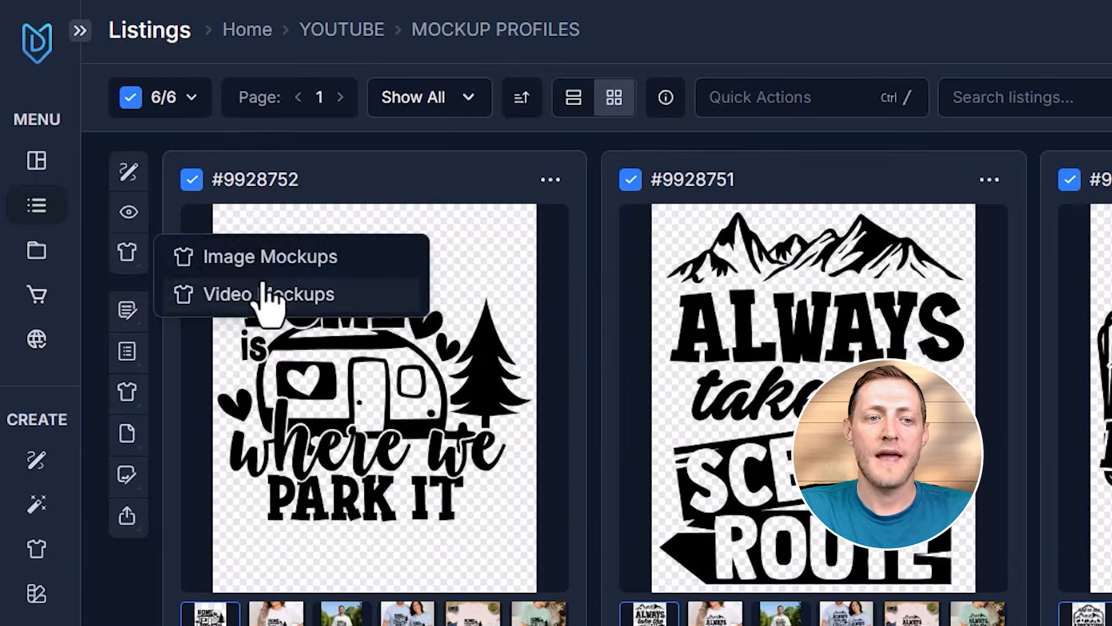
{"action": "left_click", "coordinate": [322, 262]}
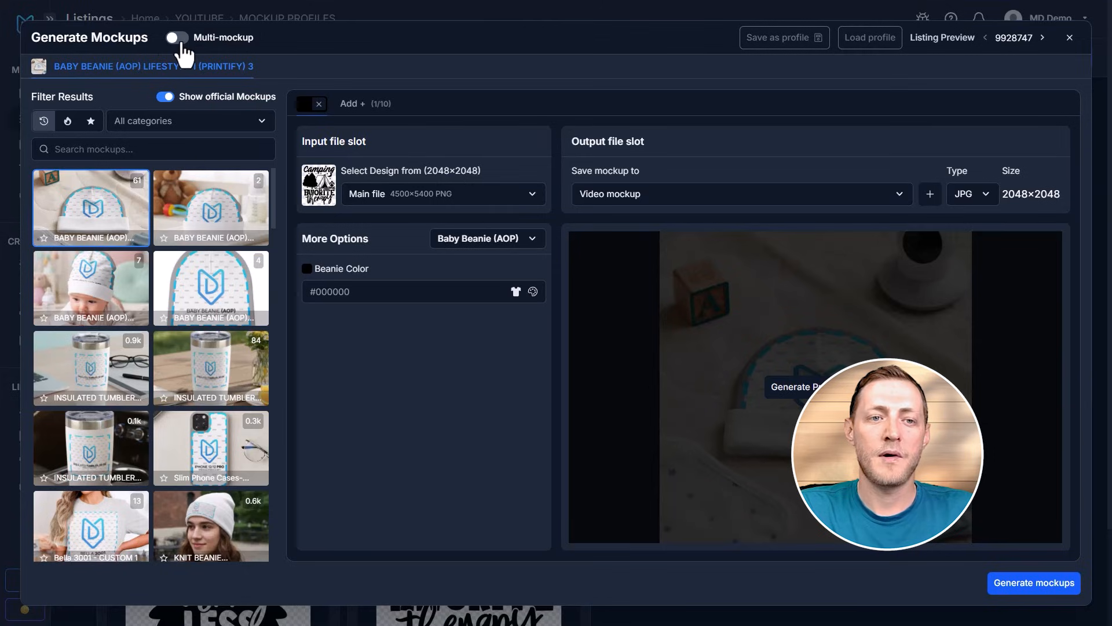
{"action": "left_click", "coordinate": [177, 39]}
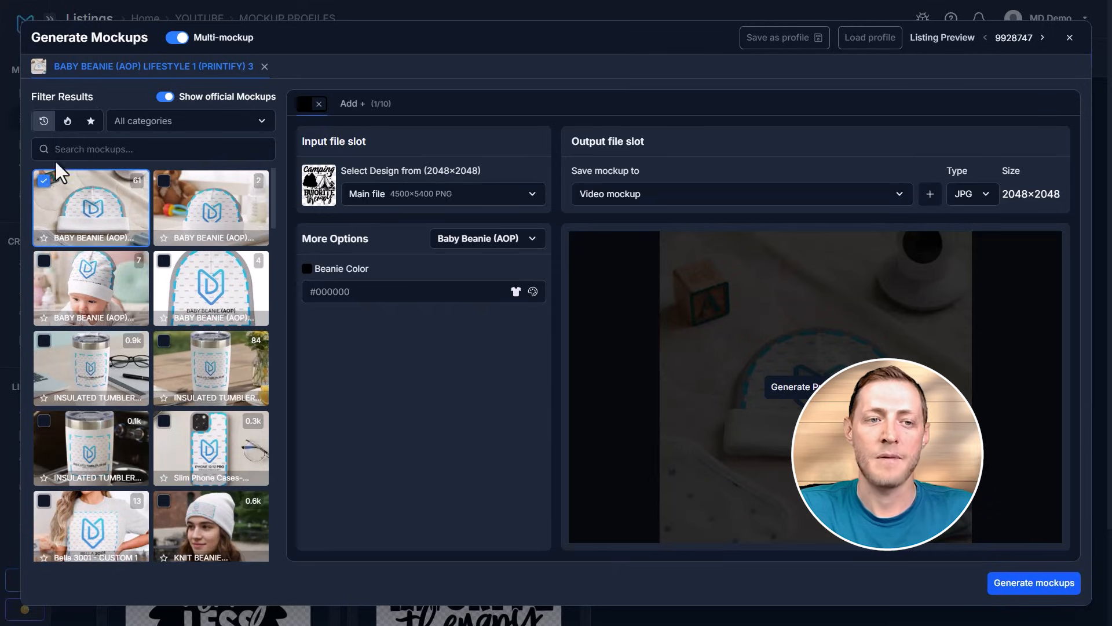
{"action": "left_click", "coordinate": [44, 181]}
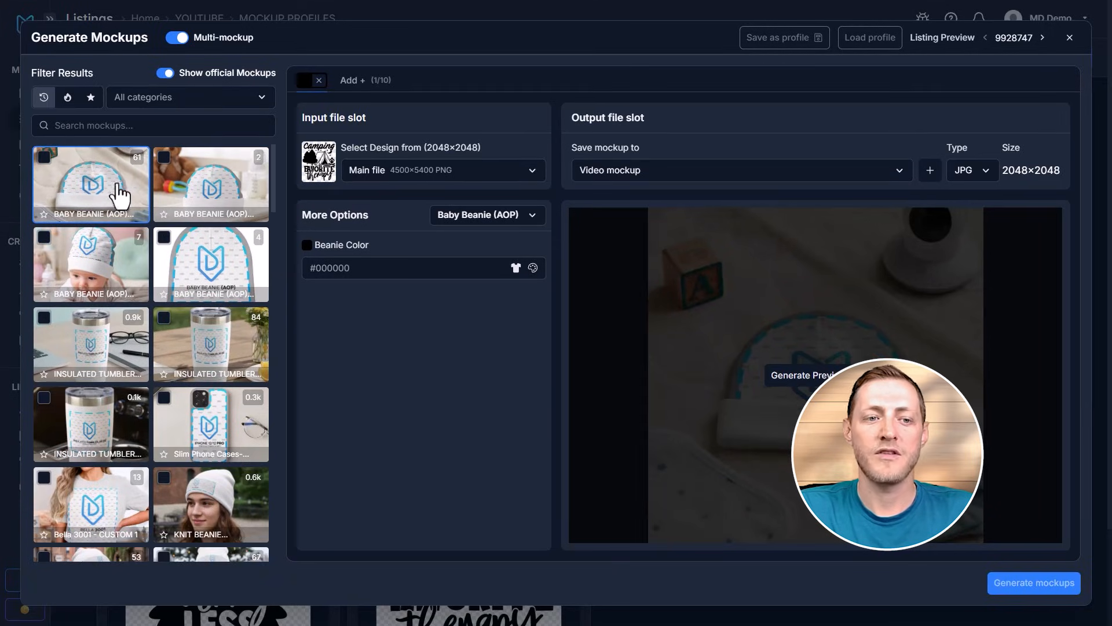
{"action": "right_click", "coordinate": [143, 148]}
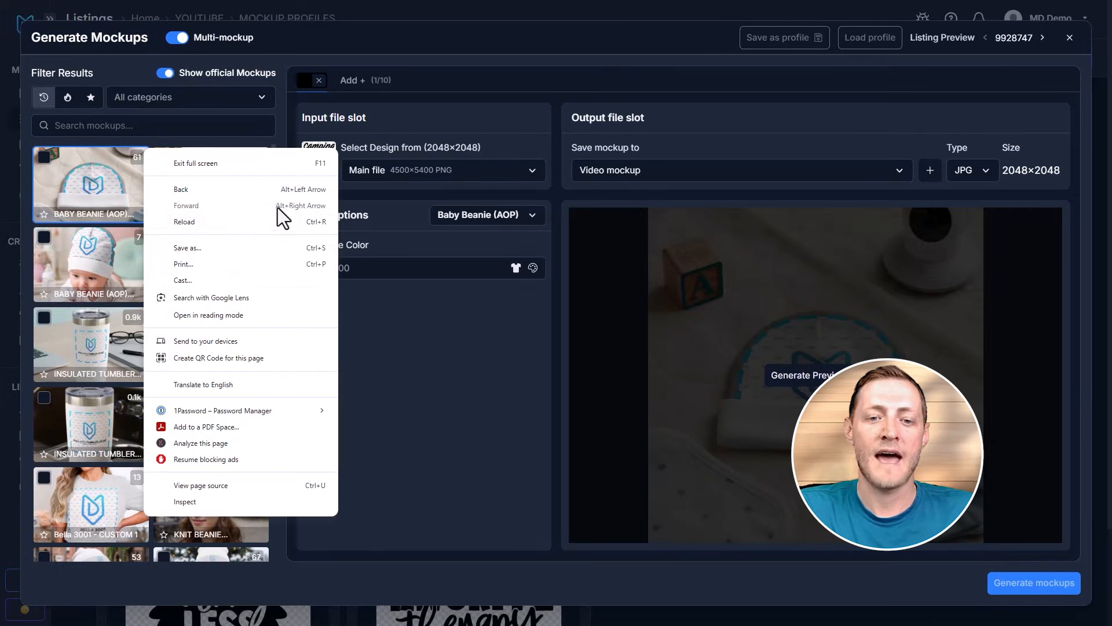
{"action": "left_click", "coordinate": [485, 349]}
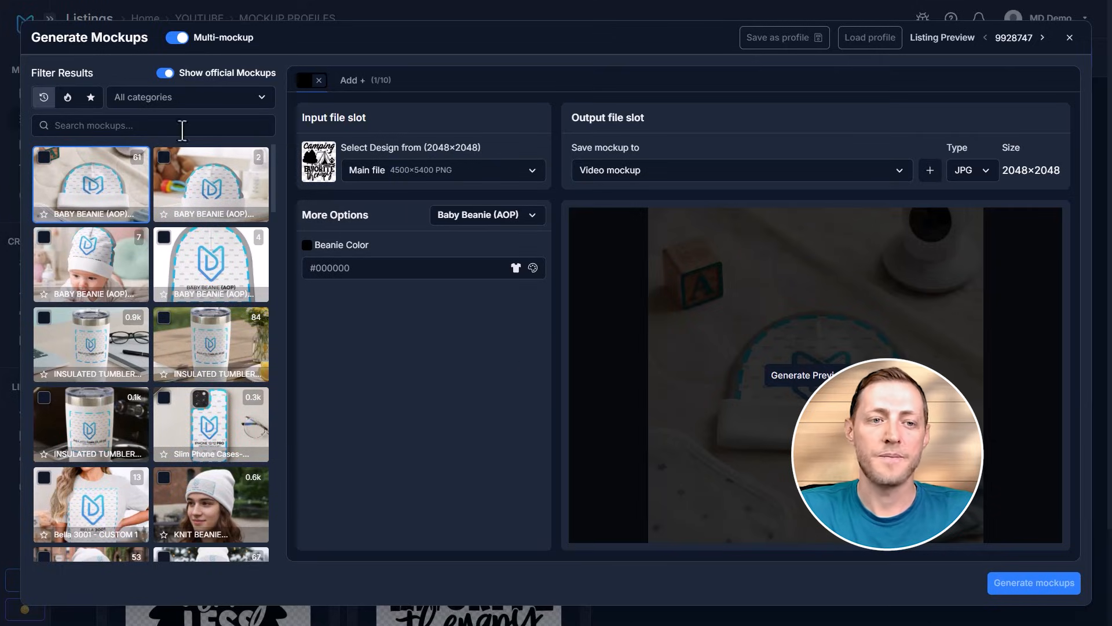
Step: Filter the mockup library to Clothing, search for "Gildan 18000" and browse the matching sweatshirt mockups
{"action": "left_click", "coordinate": [201, 100]}
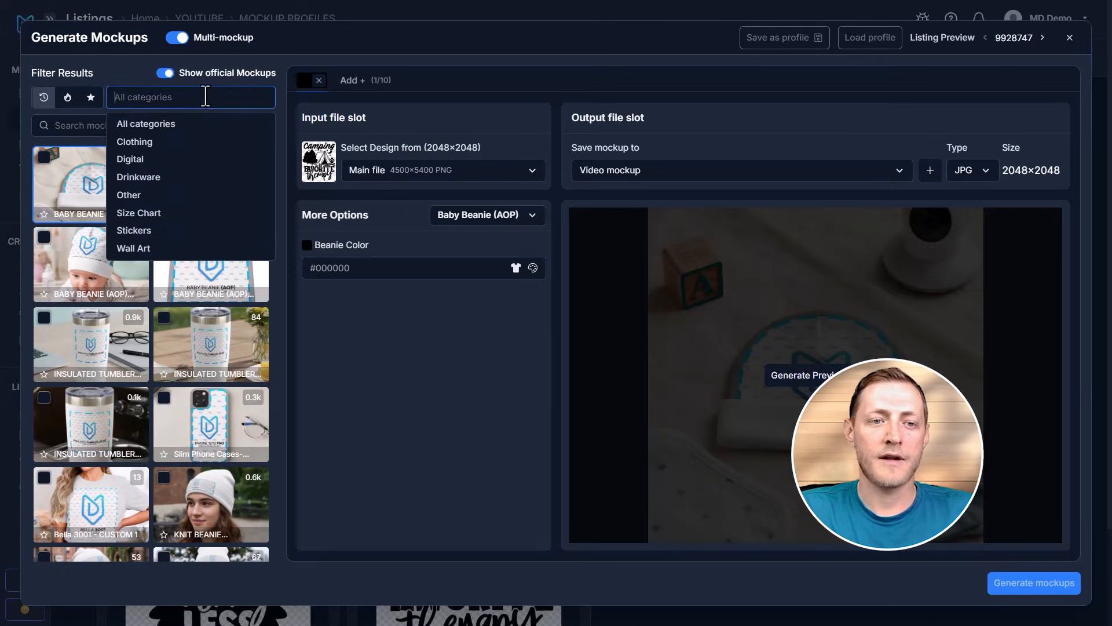
{"action": "left_click", "coordinate": [144, 142]}
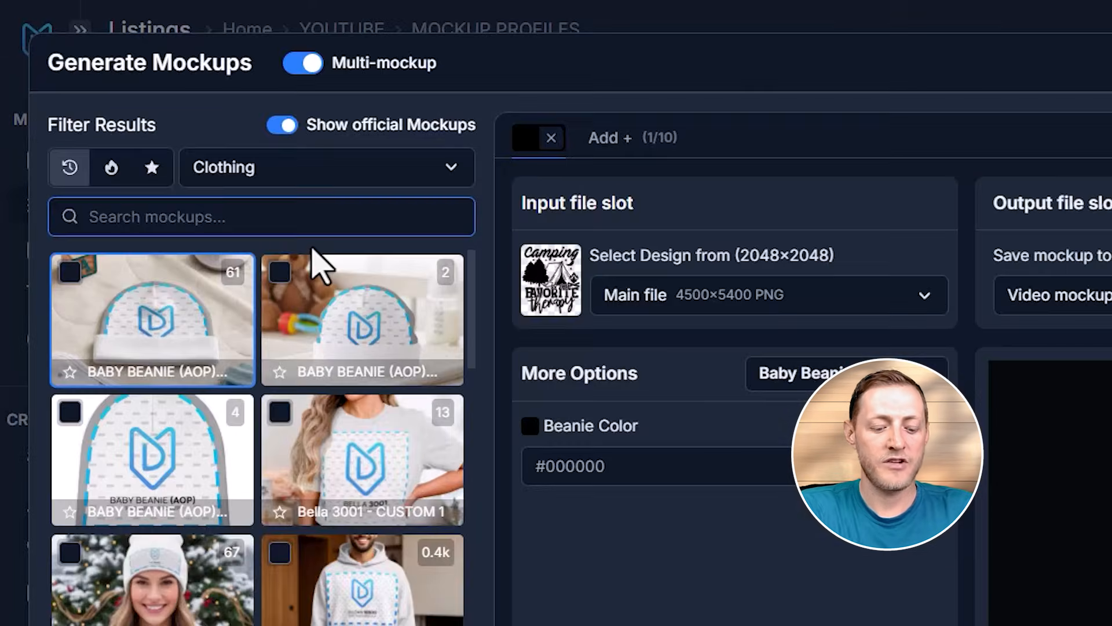
{"action": "type", "text": "Gildan 18"}
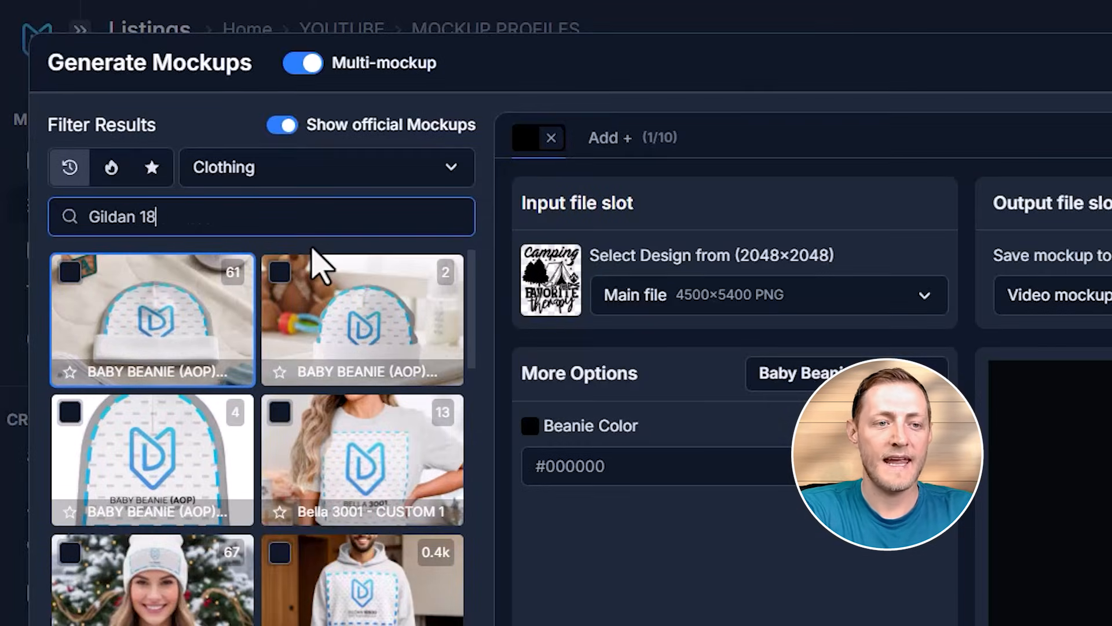
{"action": "type", "text": "000"}
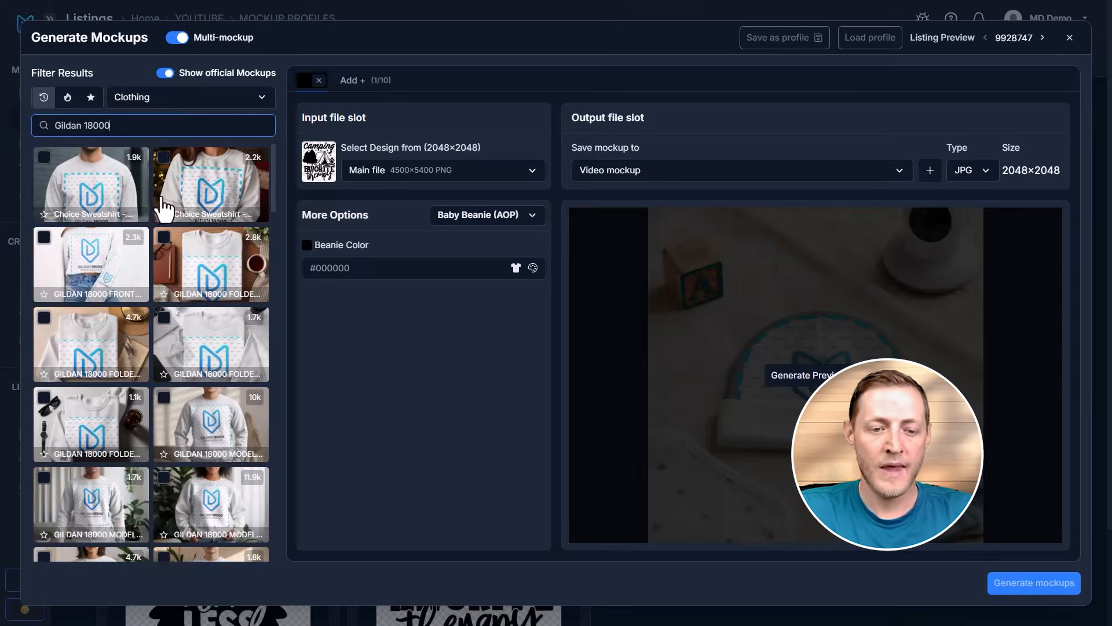
{"action": "scroll", "coordinate": [167, 219], "scroll_direction": "down", "scroll_amount": 10}
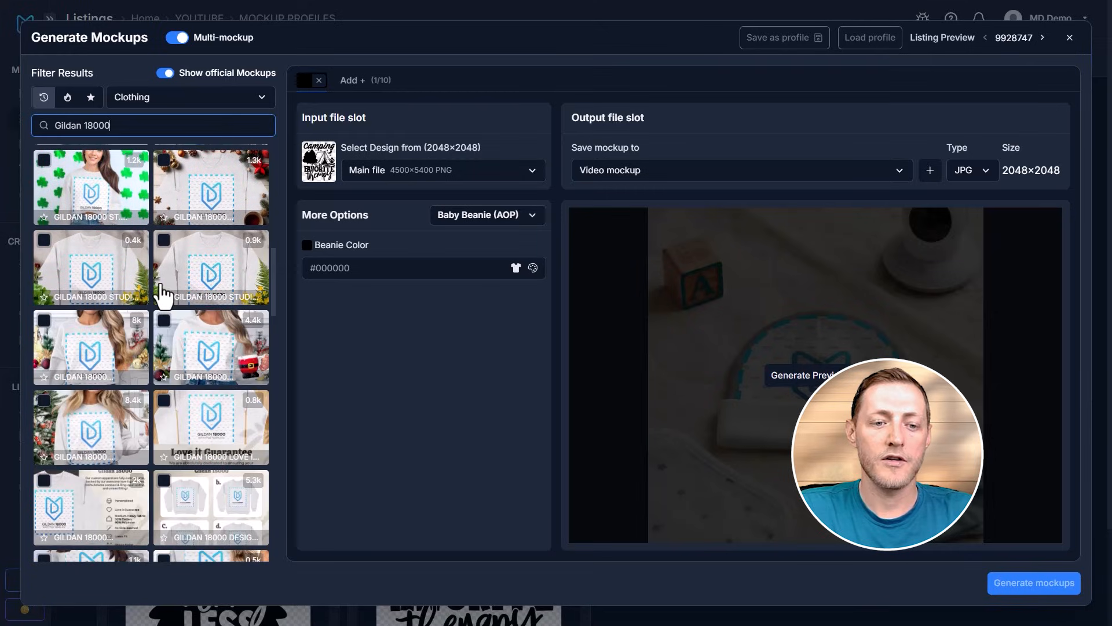
{"action": "scroll", "coordinate": [180, 307], "scroll_direction": "down", "scroll_amount": 10}
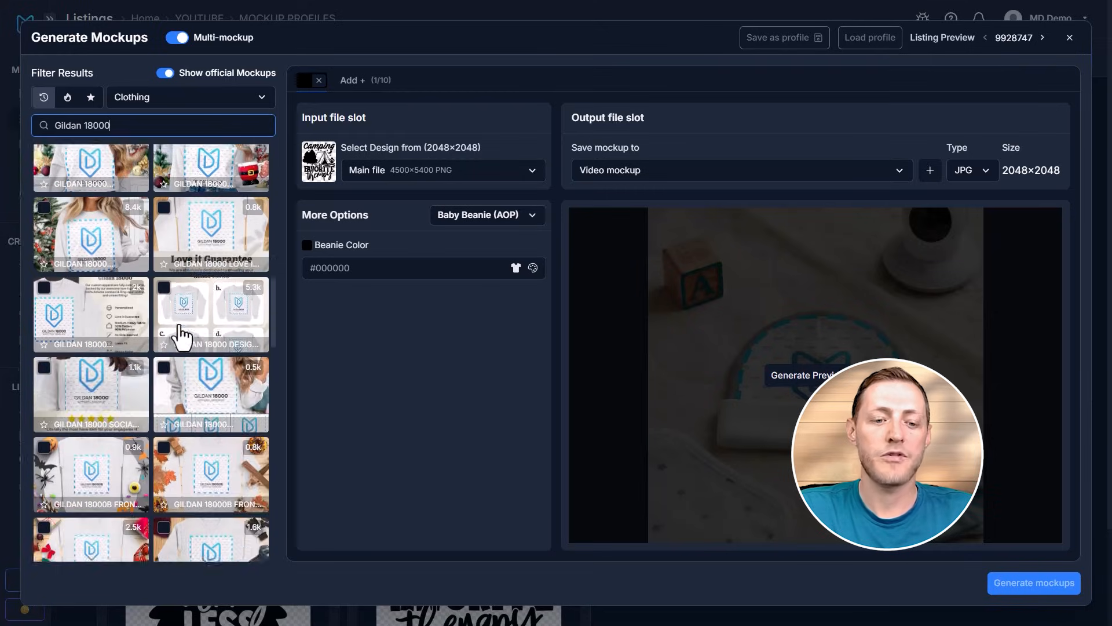
{"action": "scroll", "coordinate": [176, 318], "scroll_direction": "up", "scroll_amount": 13}
{"action": "scroll", "coordinate": [169, 332], "scroll_direction": "up", "scroll_amount": 5}
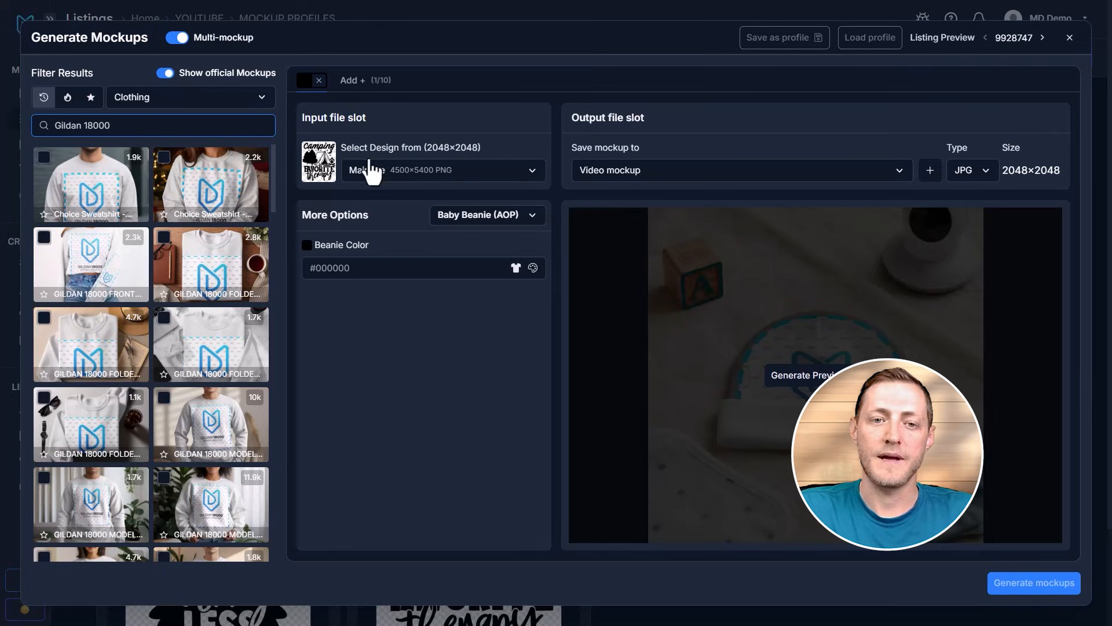
{"action": "left_click_drag", "start_coordinate": [369, 115], "coordinate": [313, 114]}
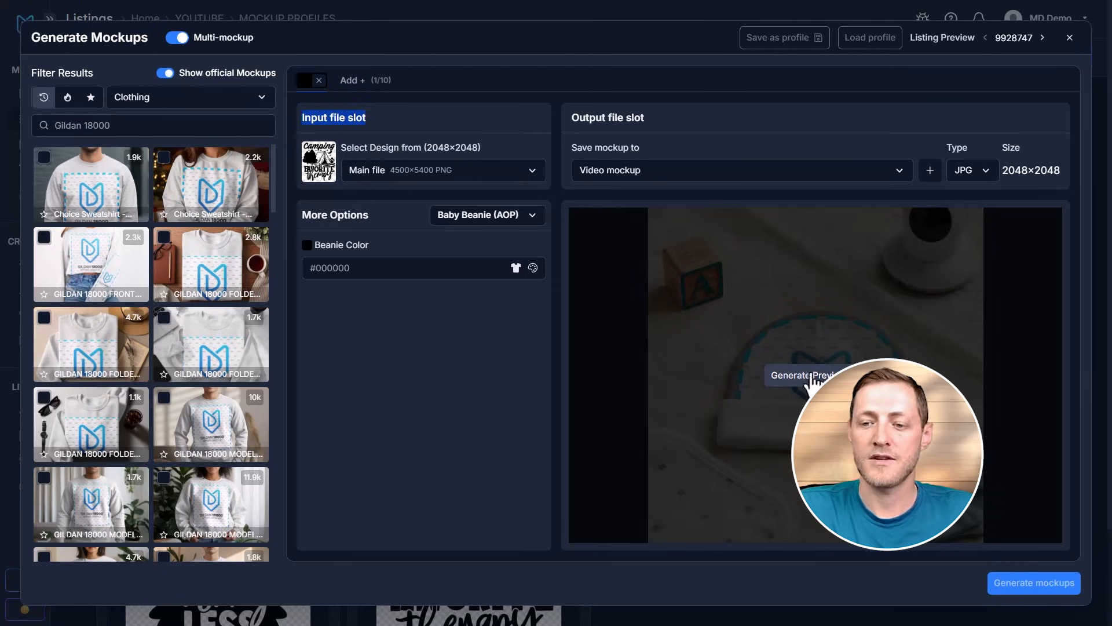
Step: Add the Choice Sweatshirt Gildan 18000 Lifestyle (PORTRAIT) mockup and set its sweatshirt color to white (#ffffff)
{"action": "left_click", "coordinate": [47, 167]}
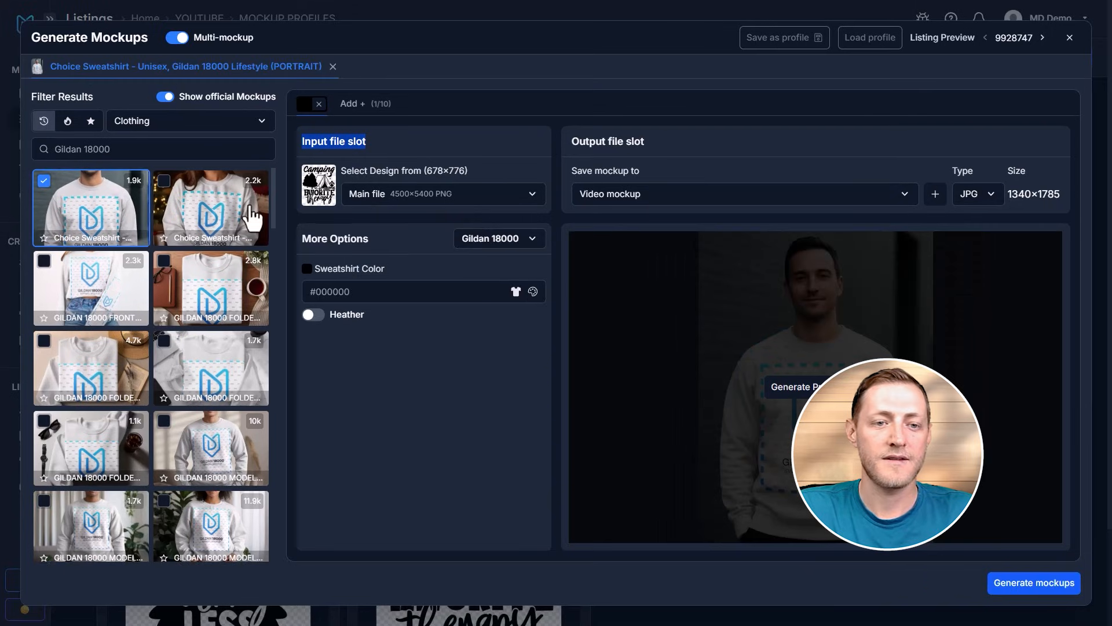
{"action": "left_click", "coordinate": [307, 270]}
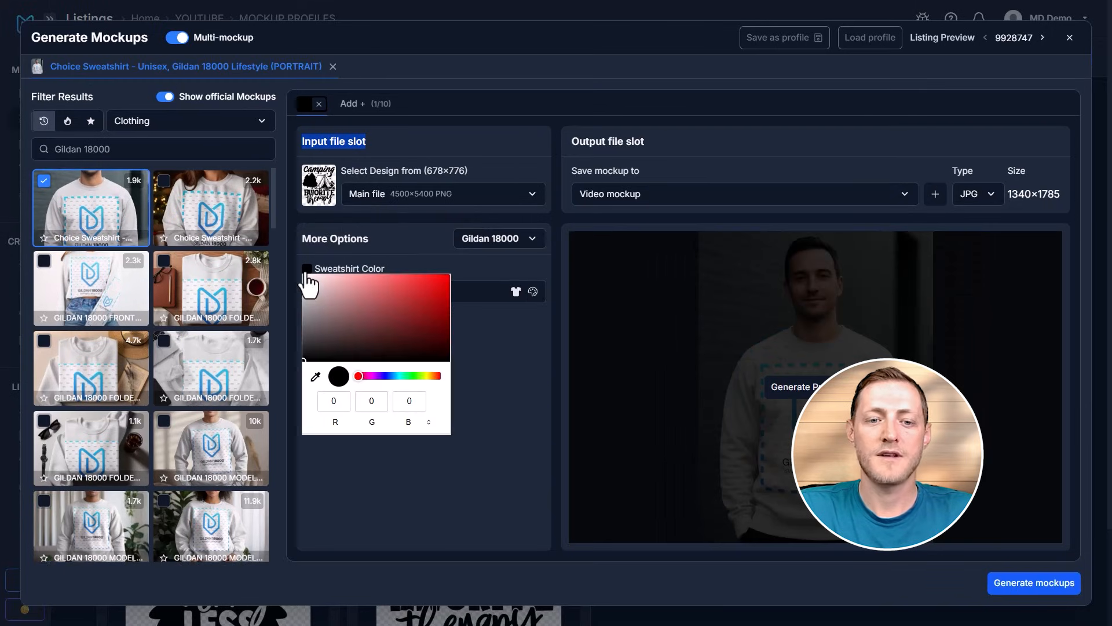
{"action": "left_click_drag", "start_coordinate": [306, 275], "coordinate": [263, 241]}
{"action": "left_click", "coordinate": [567, 357]}
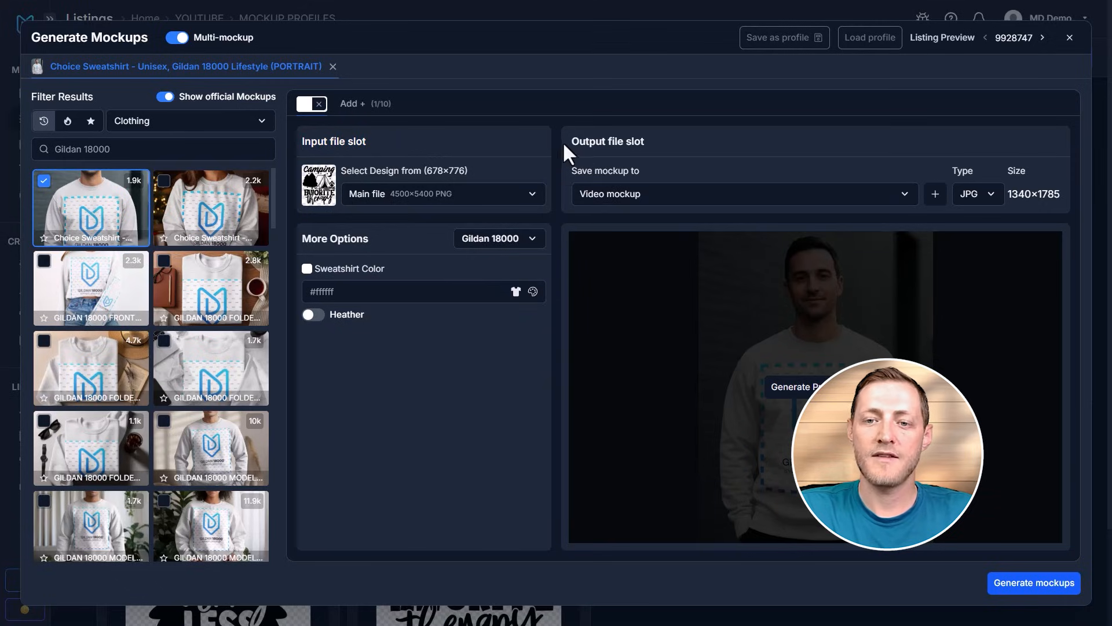
Step: Set the lifestyle sweatshirt mockup's output file slot to Mockup 1
{"action": "left_click_drag", "start_coordinate": [563, 141], "coordinate": [656, 141]}
{"action": "left_click", "coordinate": [659, 141]}
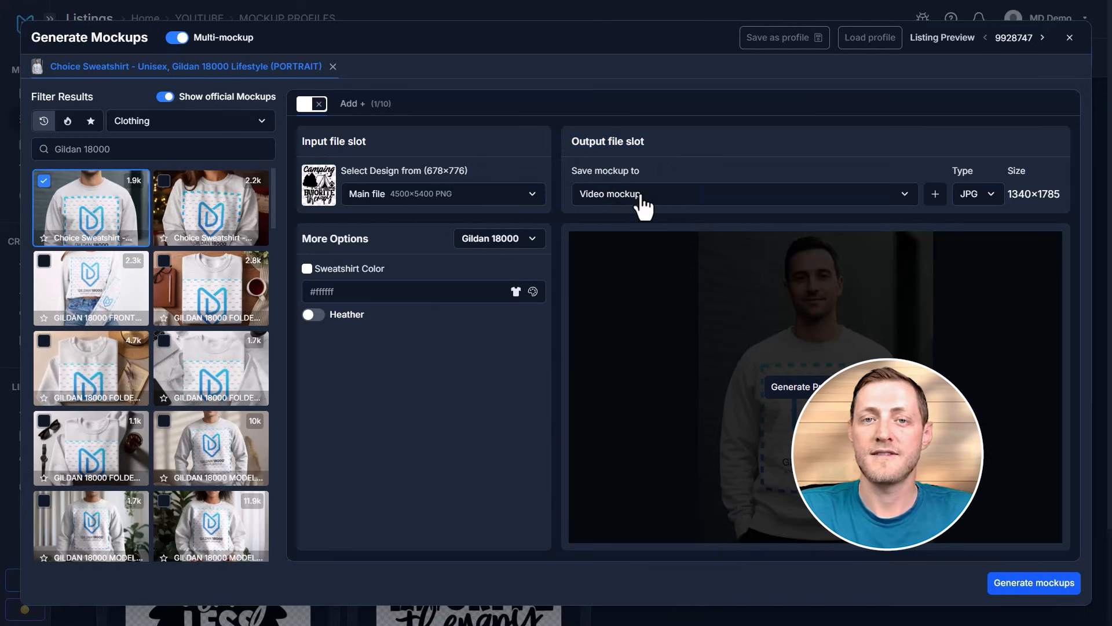
{"action": "left_click", "coordinate": [643, 197]}
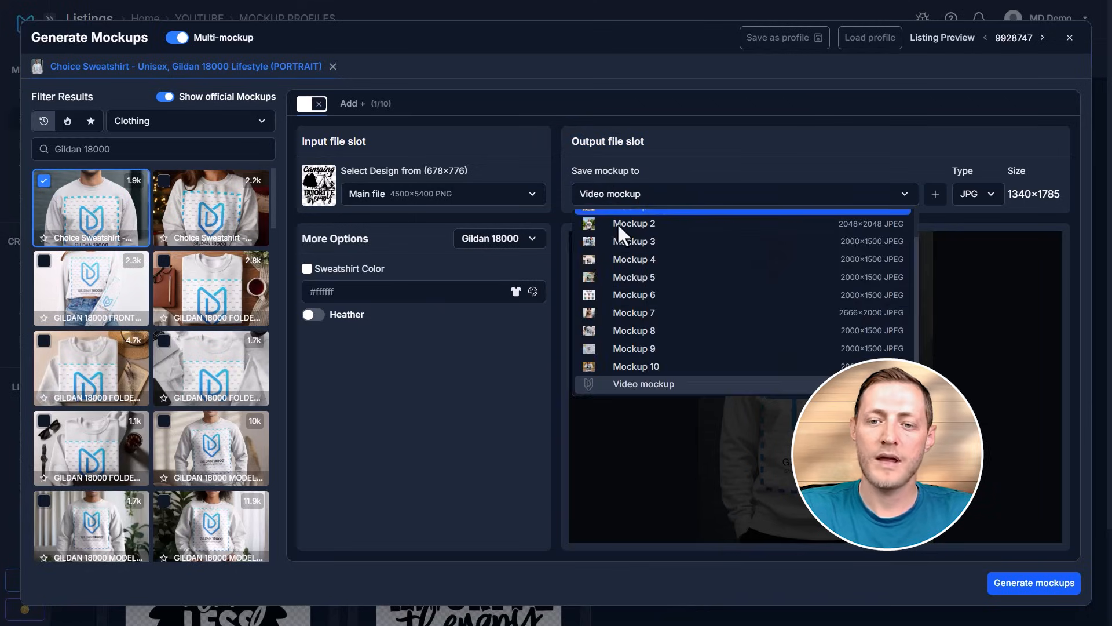
{"action": "left_click", "coordinate": [638, 247]}
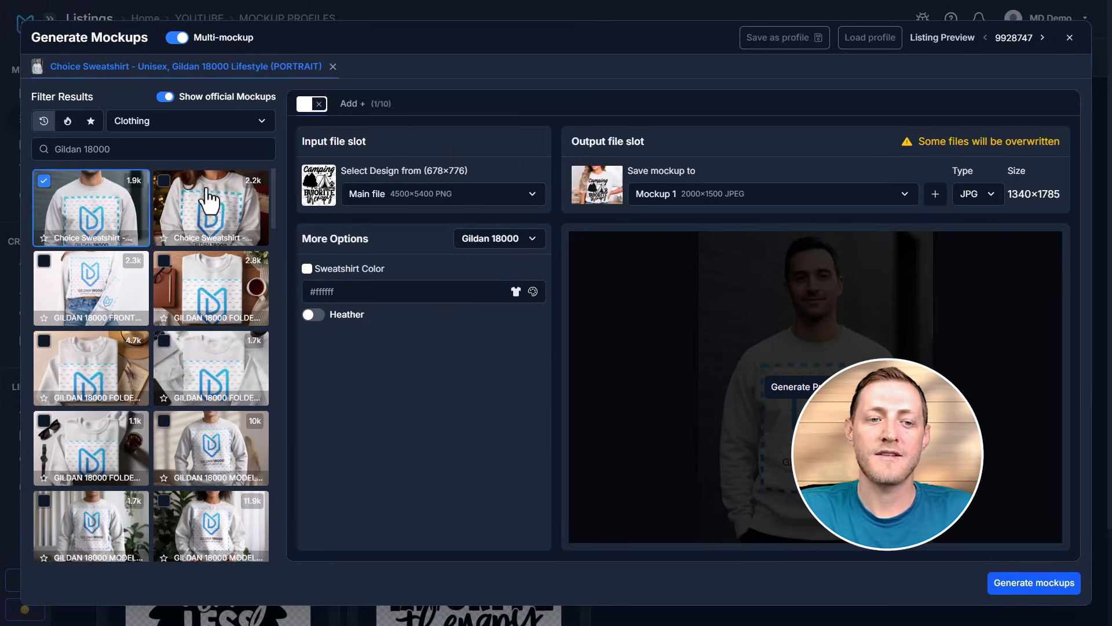
Step: Add the Choice Sweatshirt Gildan 18000 Holiday (PORTRAIT) mockup and set its sweatshirt color to white (#ffffff)
{"action": "scroll", "coordinate": [156, 310], "scroll_direction": "down", "scroll_amount": 5}
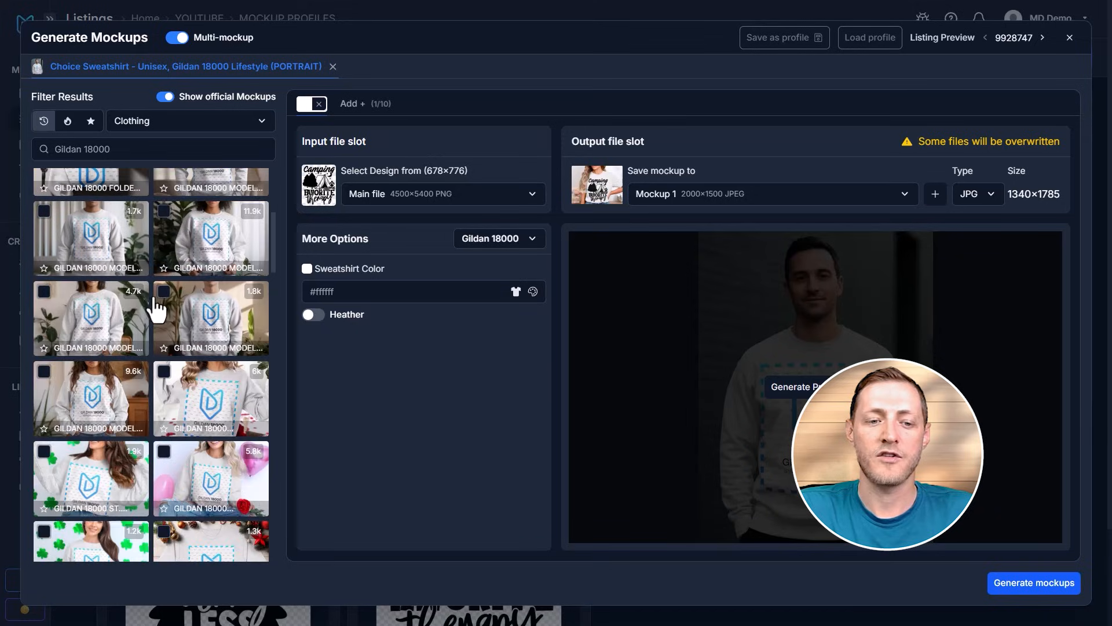
{"action": "scroll", "coordinate": [156, 310], "scroll_direction": "down", "scroll_amount": 4}
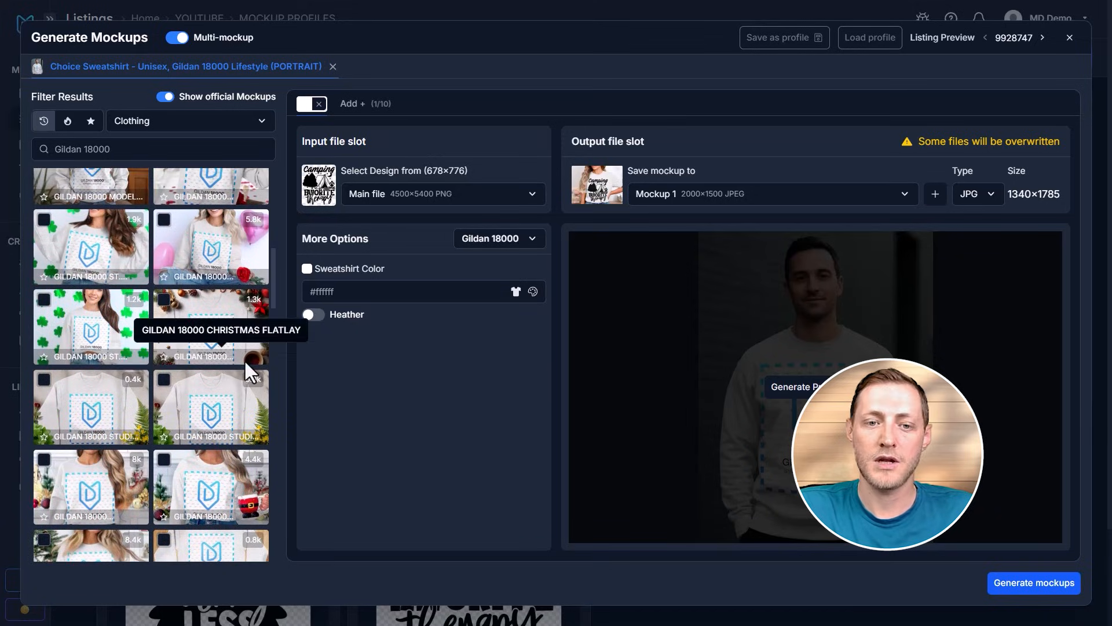
{"action": "scroll", "coordinate": [232, 359], "scroll_direction": "up", "scroll_amount": 10}
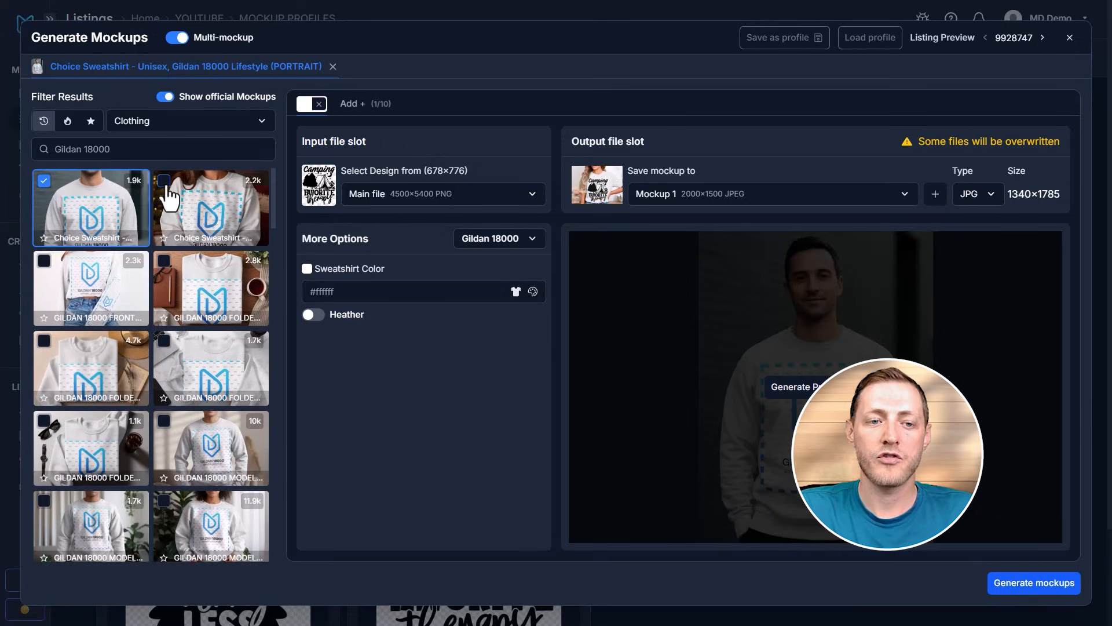
{"action": "left_click", "coordinate": [168, 196]}
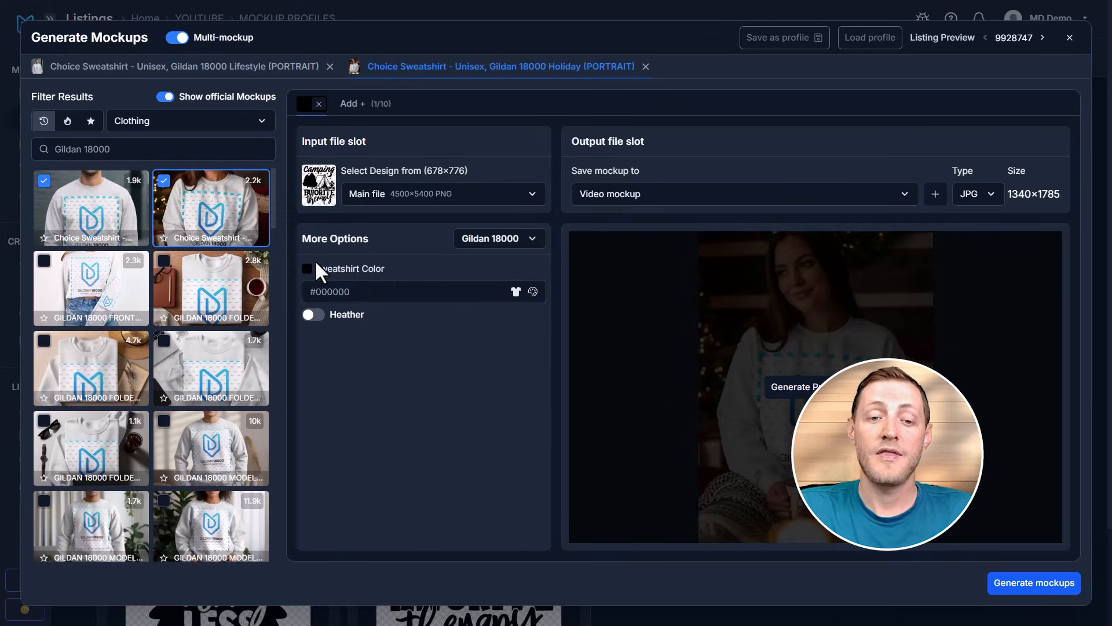
{"action": "left_click", "coordinate": [309, 273]}
{"action": "left_click_drag", "start_coordinate": [344, 308], "coordinate": [65, 199]}
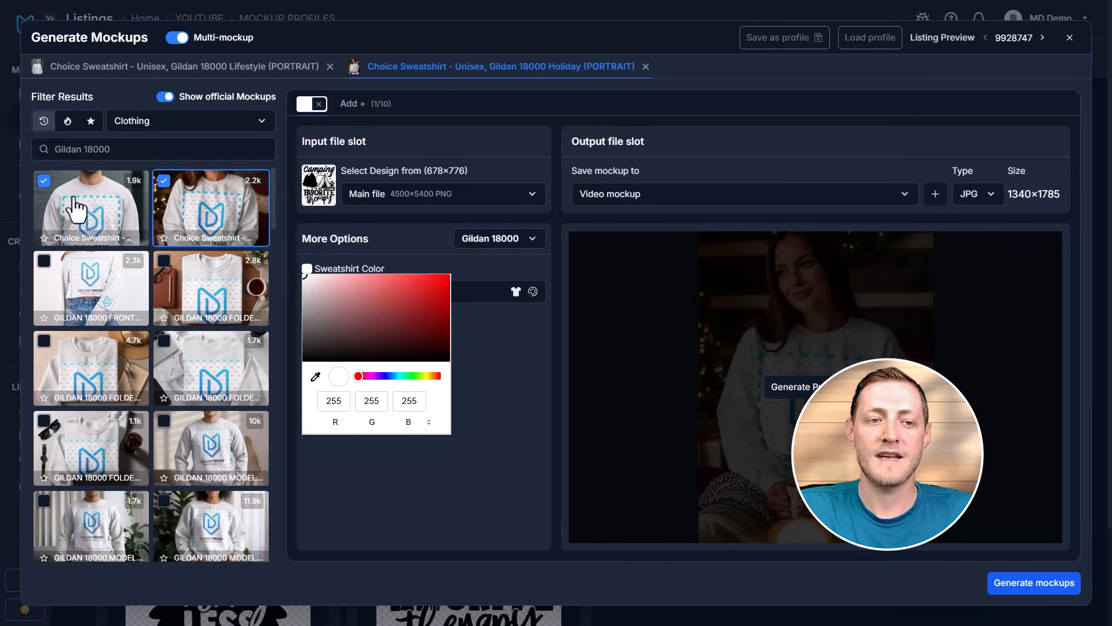
{"action": "left_click", "coordinate": [505, 354]}
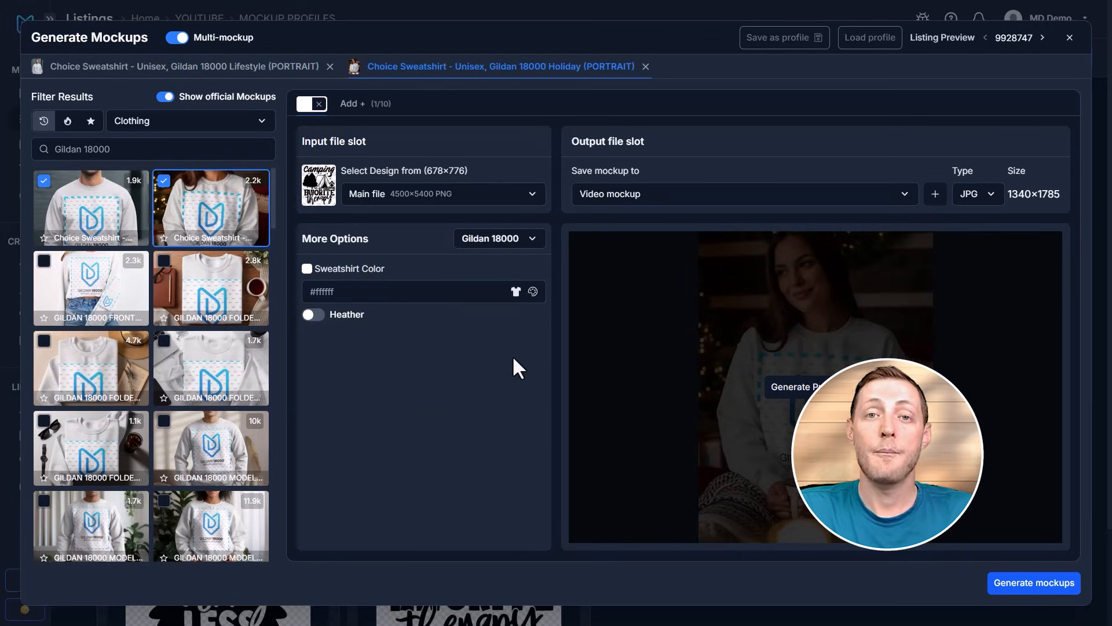
Step: Find the SwiftPOD / White product color, apply it to the holiday sweatshirt and generate a preview
{"action": "left_click", "coordinate": [515, 292]}
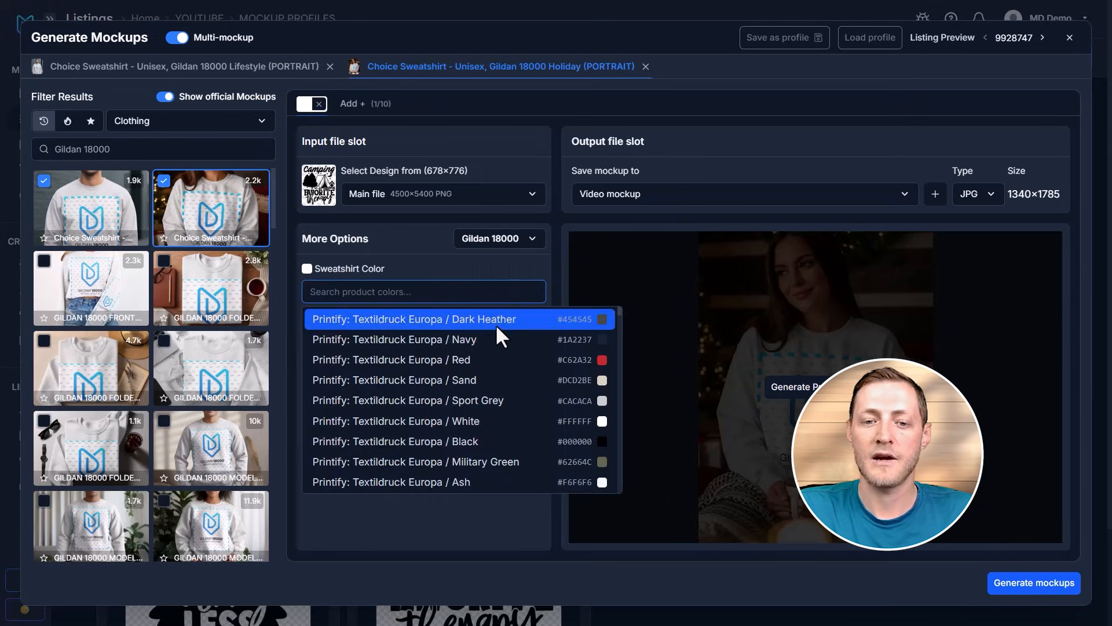
{"action": "type", "text": "SwiftPOD"}
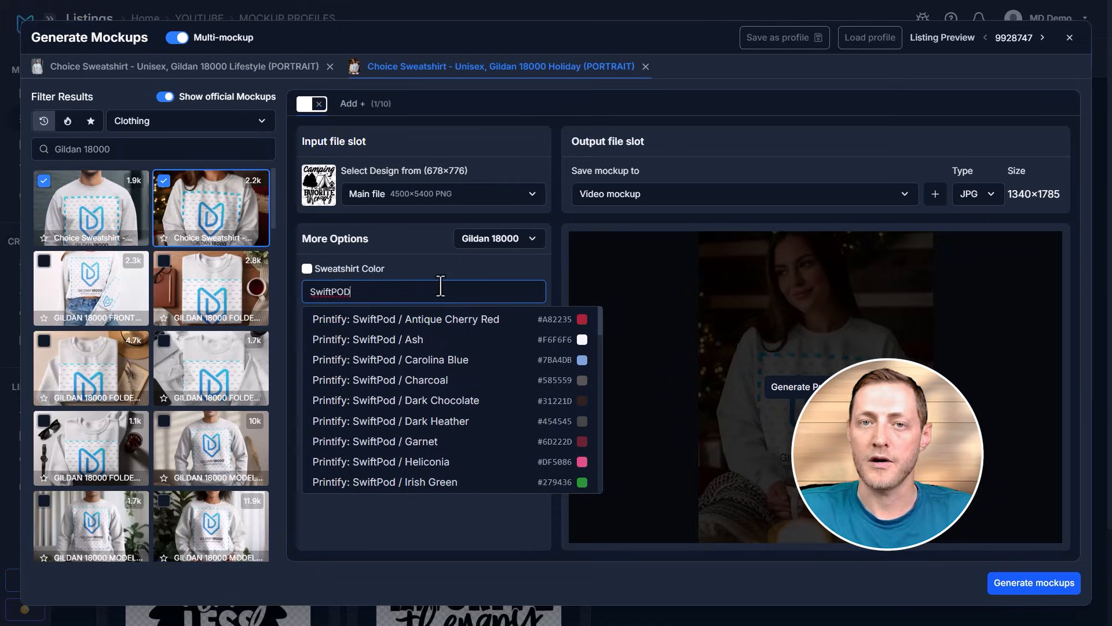
{"action": "type", "text": " White"}
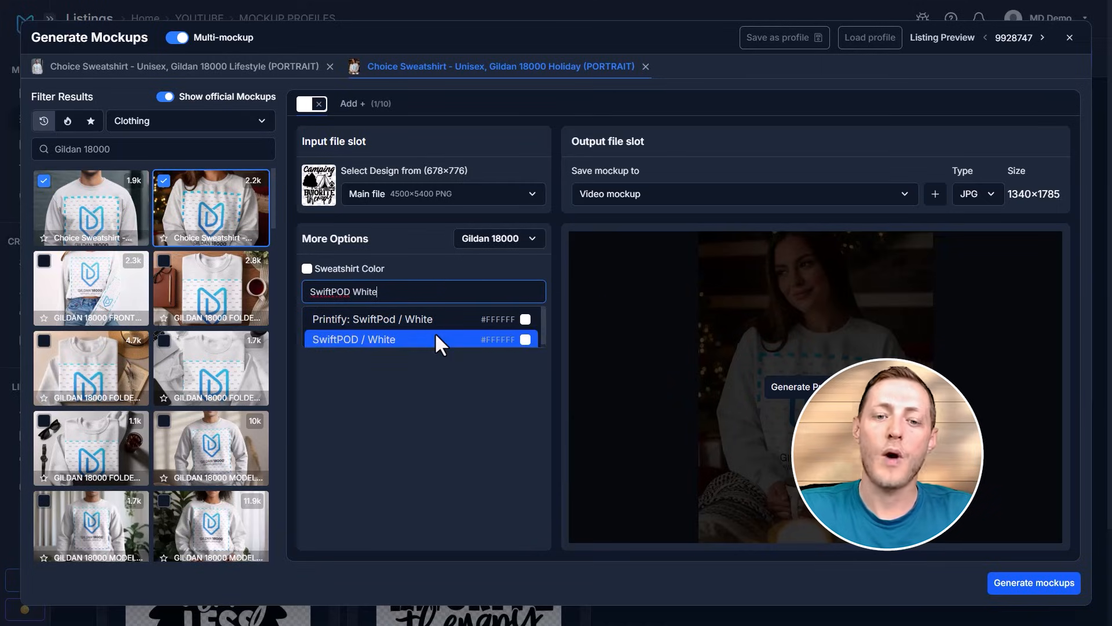
{"action": "left_click", "coordinate": [498, 339]}
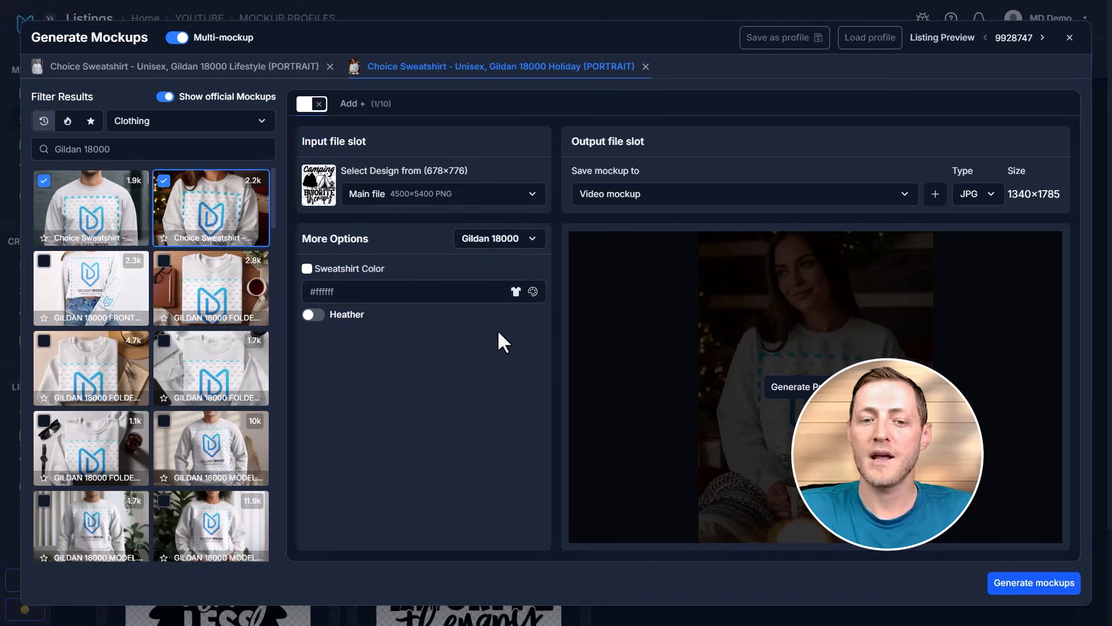
{"action": "left_click", "coordinate": [794, 390]}
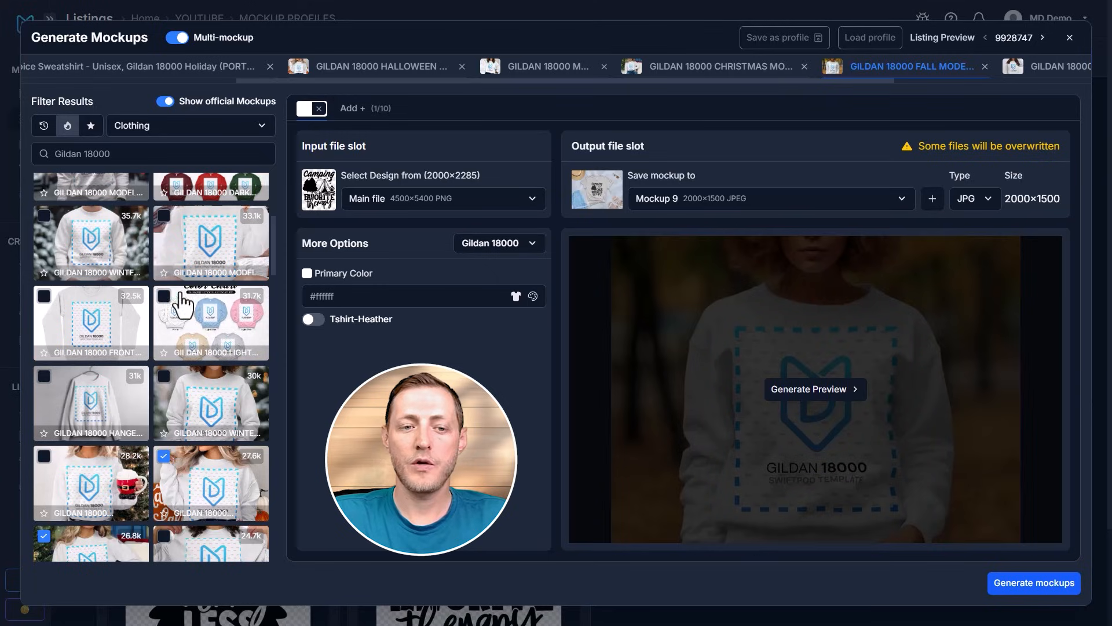
Step: Add the Gildan 18000 light color chart mockup and set its background color to white (#ffffff)
{"action": "scroll", "coordinate": [207, 314], "scroll_direction": "up", "scroll_amount": 2}
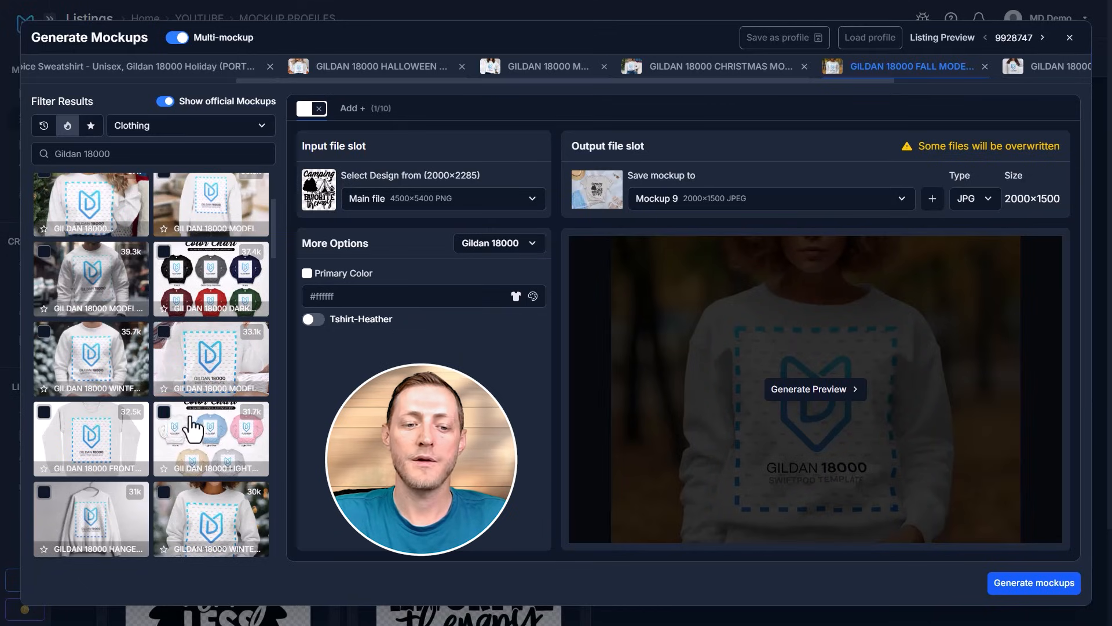
{"action": "left_click", "coordinate": [164, 412]}
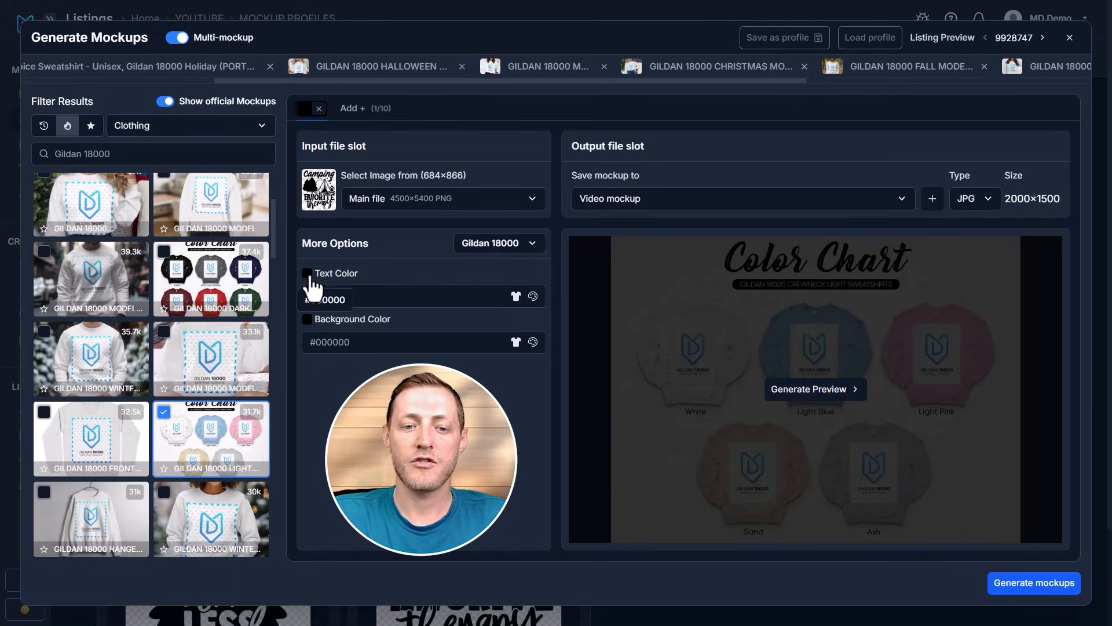
{"action": "left_click", "coordinate": [308, 320]}
{"action": "left_click", "coordinate": [276, 287]}
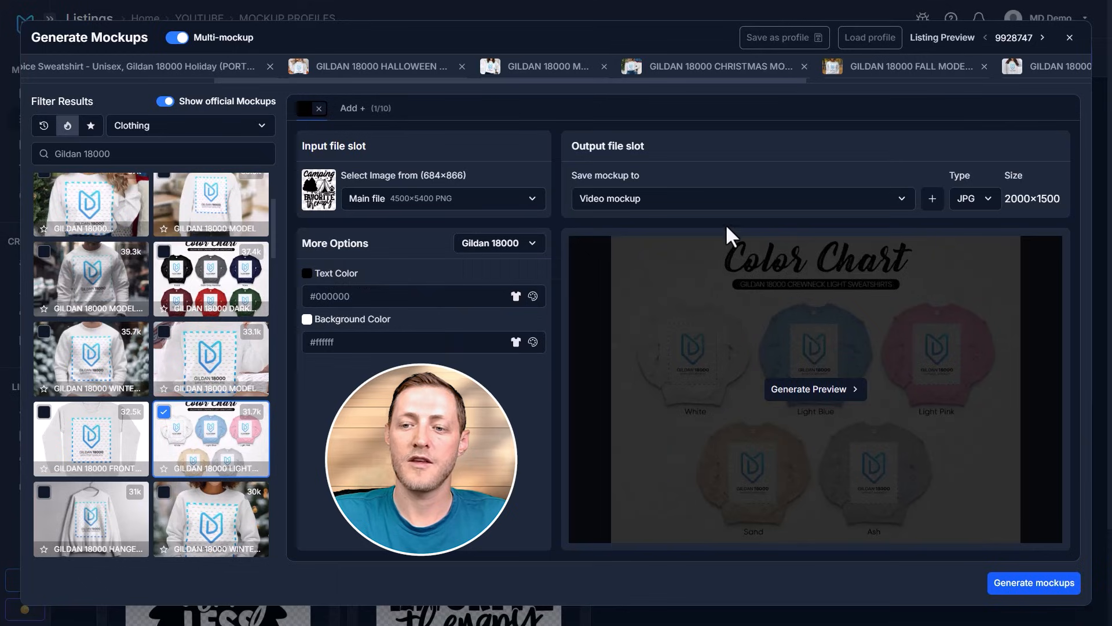
Step: Generate a preview of the light color chart mockup and set its output file slot to Mockup 10
{"action": "left_click", "coordinate": [834, 393]}
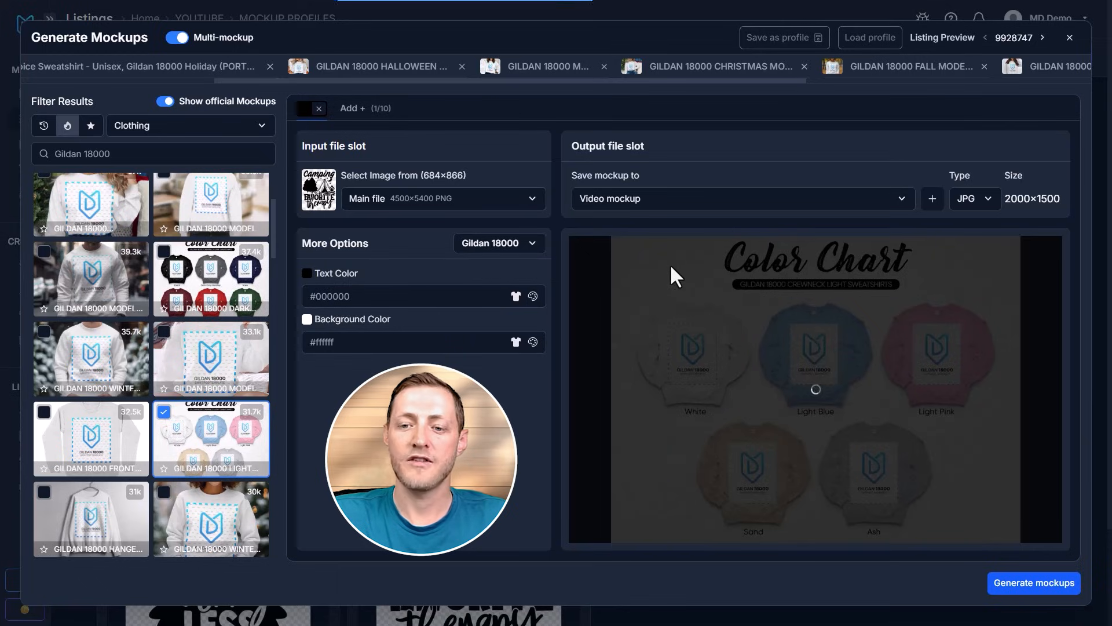
{"action": "left_click", "coordinate": [645, 199]}
{"action": "left_click", "coordinate": [641, 369]}
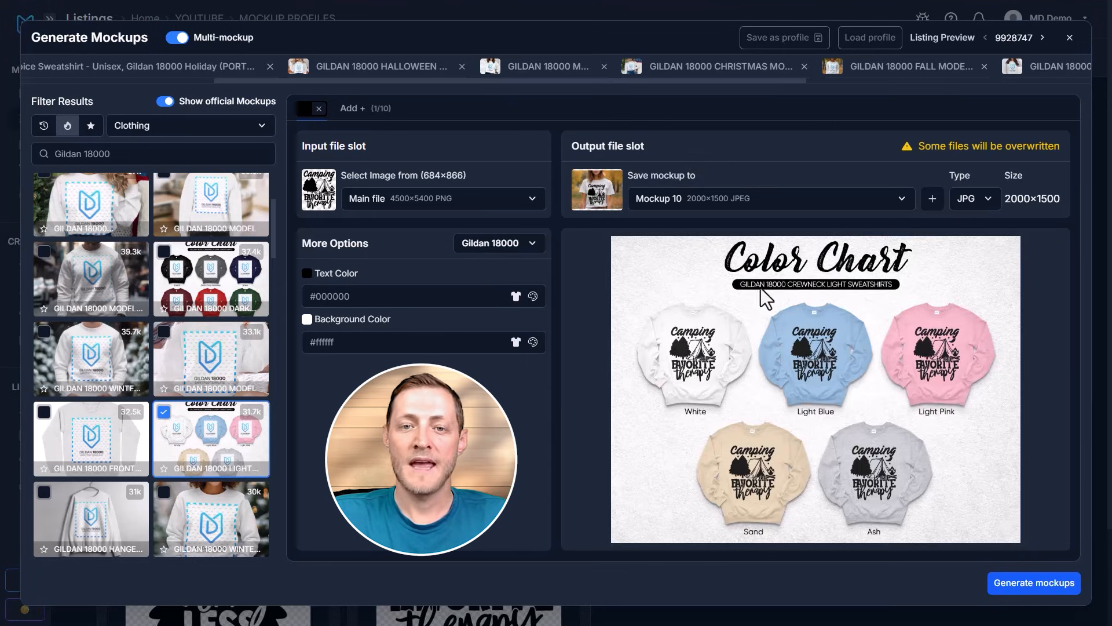
Step: Review the output file slots assigned to the lifestyle, holiday, Halloween and fourth model mockups
{"action": "left_click_drag", "start_coordinate": [682, 77], "coordinate": [350, 86]}
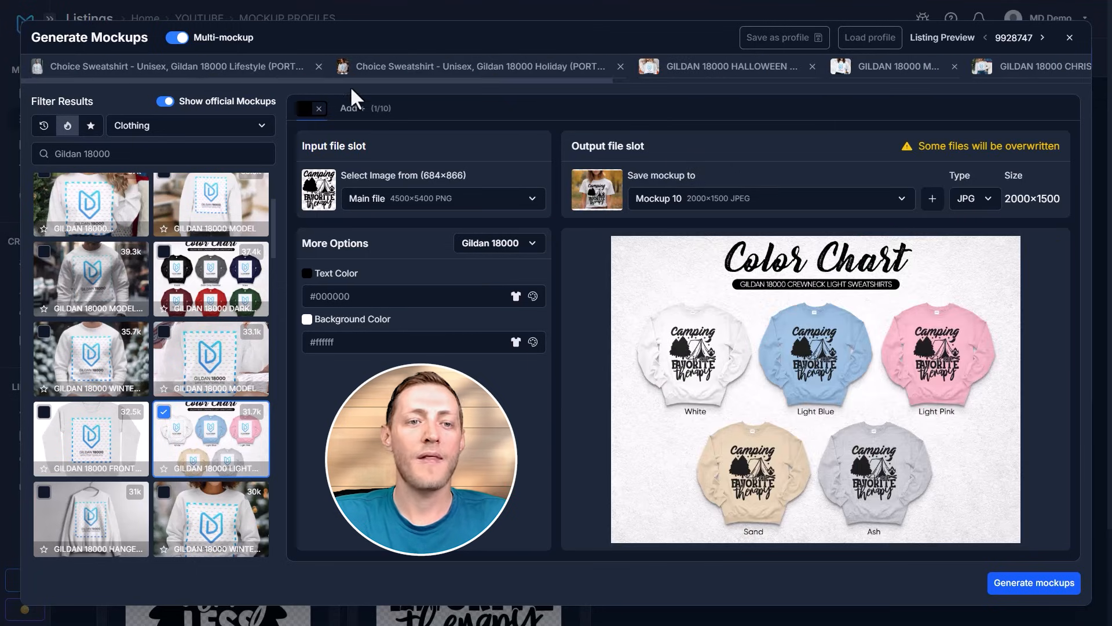
{"action": "left_click", "coordinate": [192, 73]}
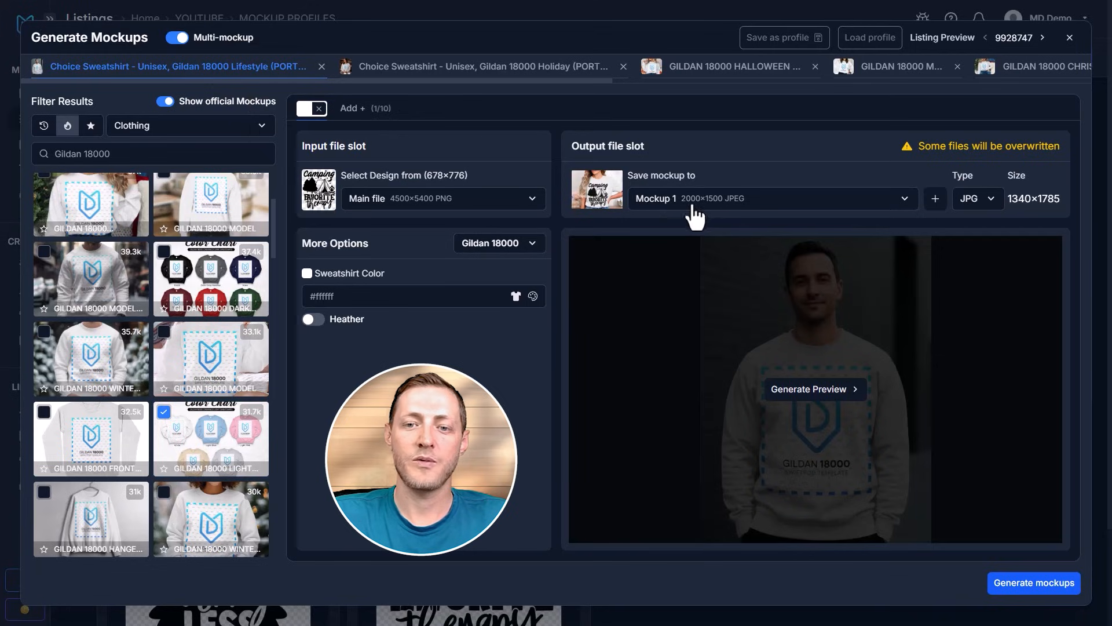
{"action": "left_click", "coordinate": [485, 69]}
{"action": "left_click", "coordinate": [715, 67]}
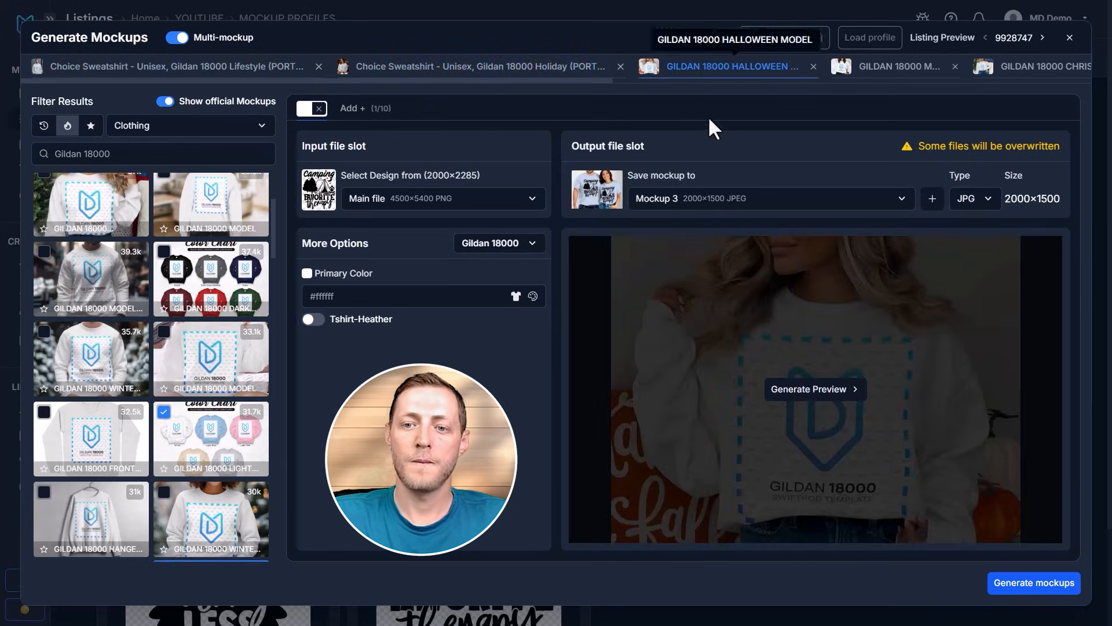
{"action": "left_click", "coordinate": [860, 68]}
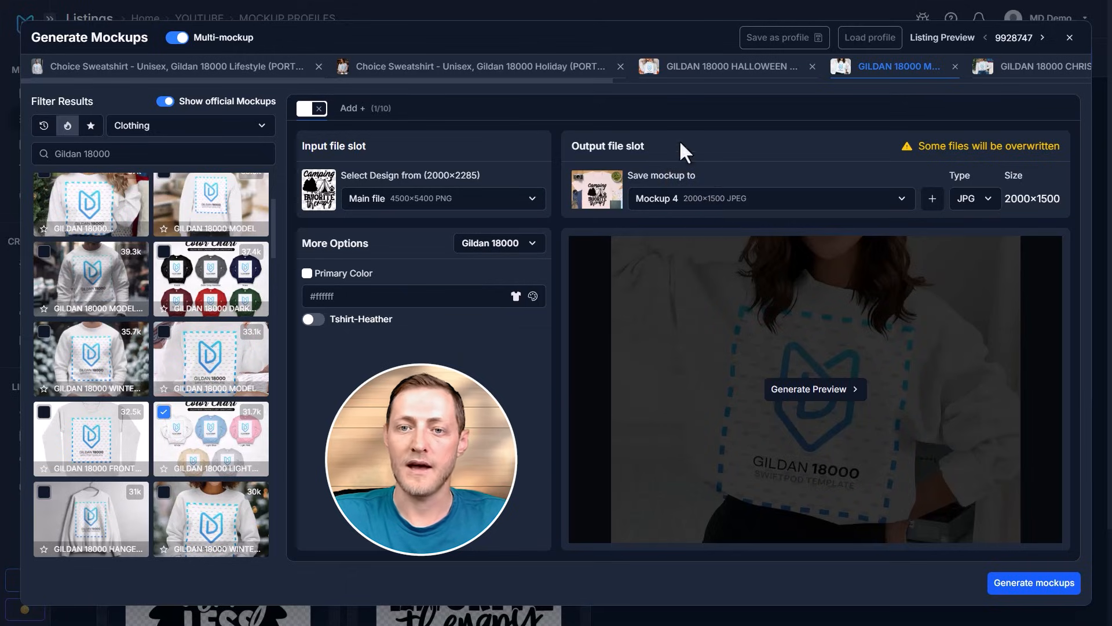
{"action": "left_click_drag", "start_coordinate": [562, 78], "coordinate": [814, 75]}
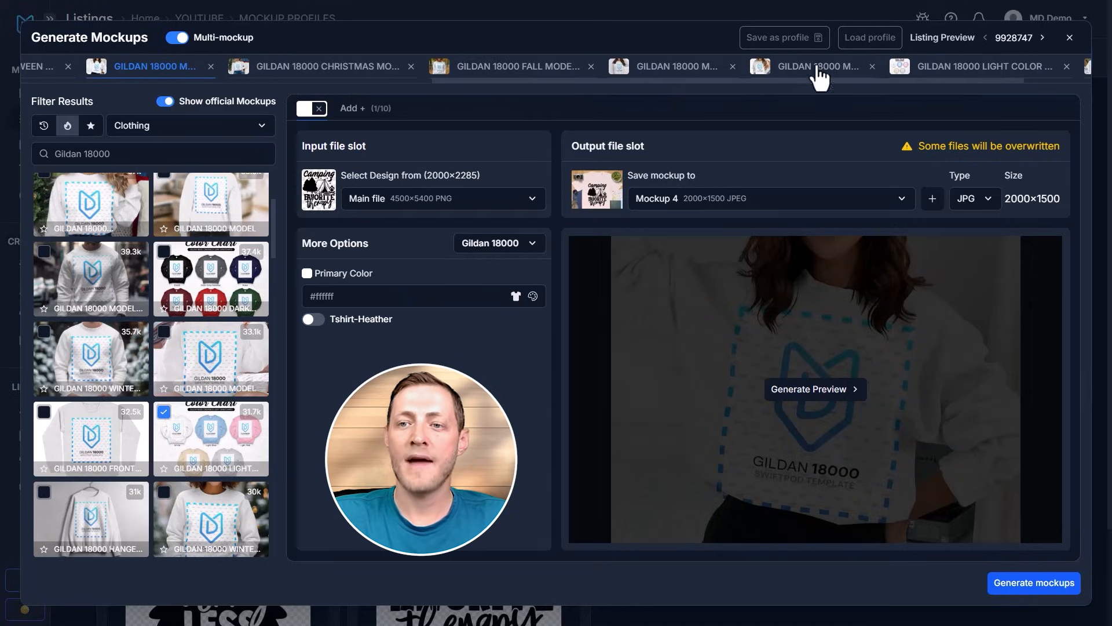
Step: Save the current mockup set as a profile named "Gildan 18000 - SWEATSHIRT"
{"action": "left_click", "coordinate": [780, 38]}
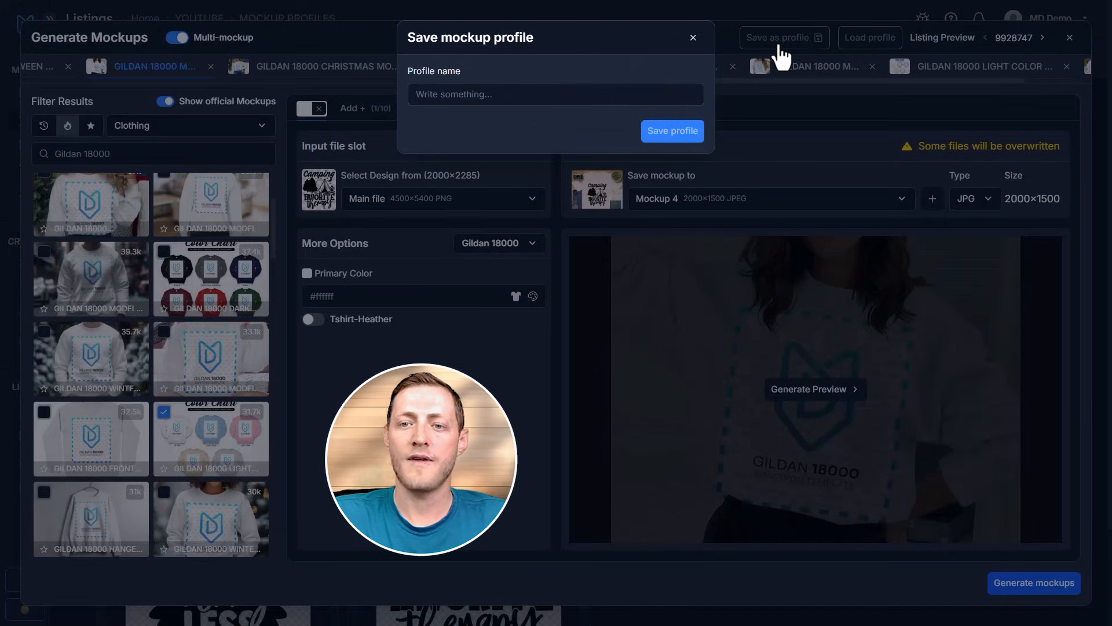
{"action": "left_click", "coordinate": [553, 92]}
{"action": "type", "text": "Gildan 18000 - SWEATSHIRT"}
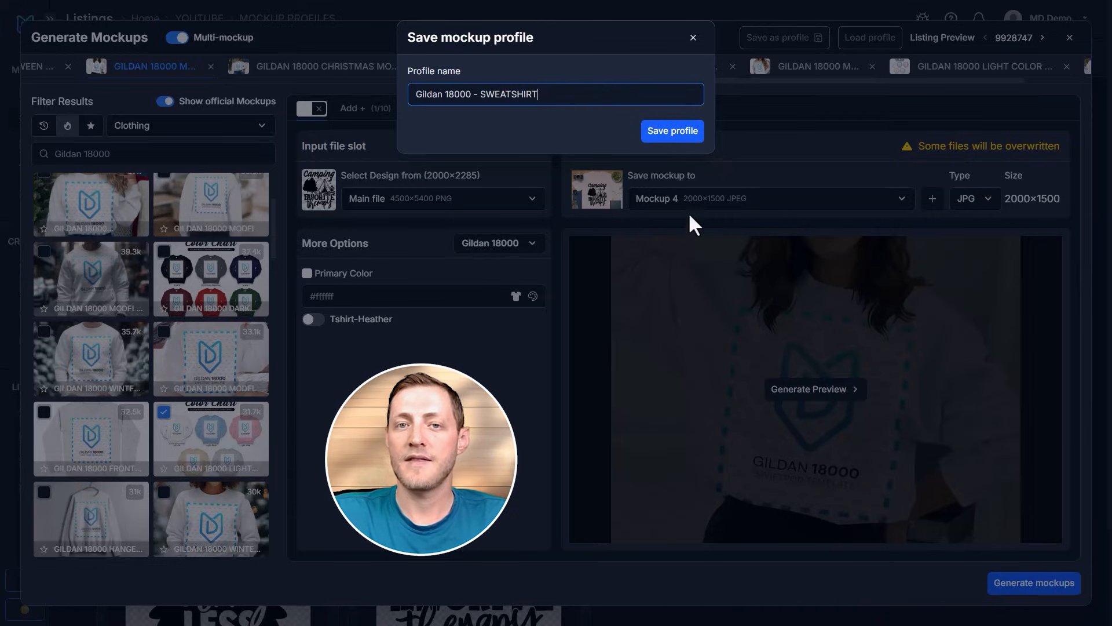
{"action": "left_click", "coordinate": [666, 137]}
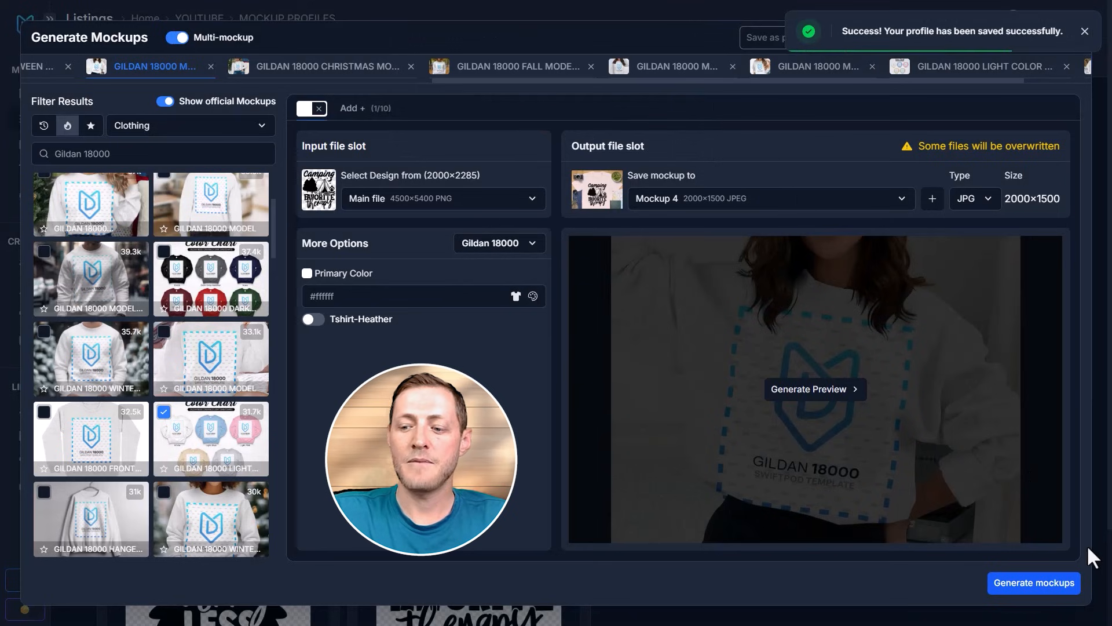
{"action": "left_click", "coordinate": [1083, 32]}
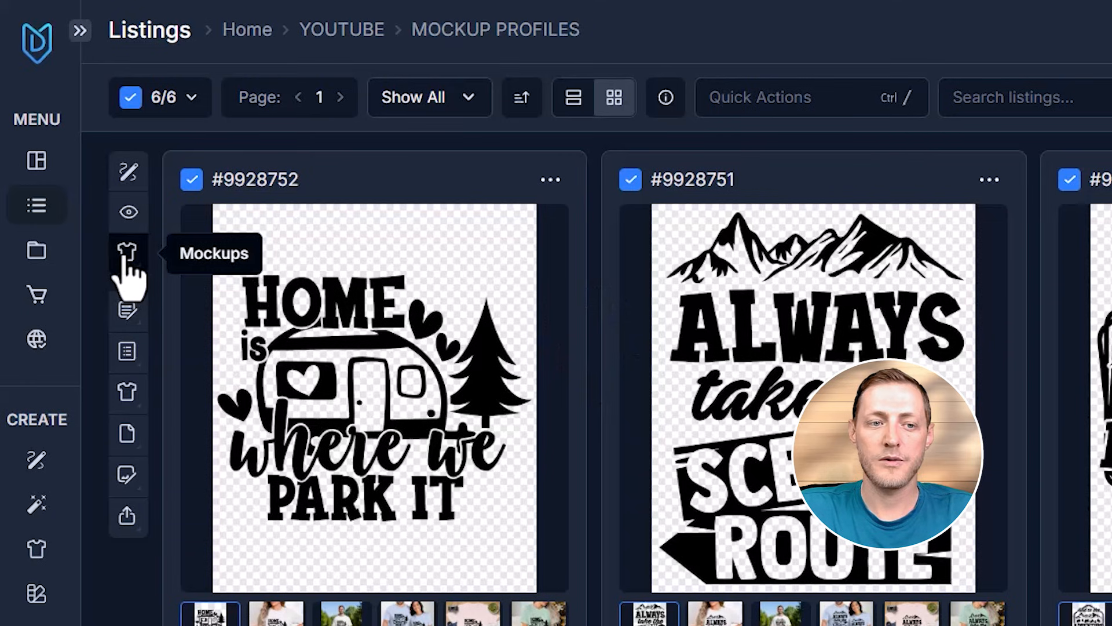
Step: Start image mockups for the selected listings and load the private profile Gildan 18000 - SWEATSHIRT
{"action": "left_click", "coordinate": [77, 146]}
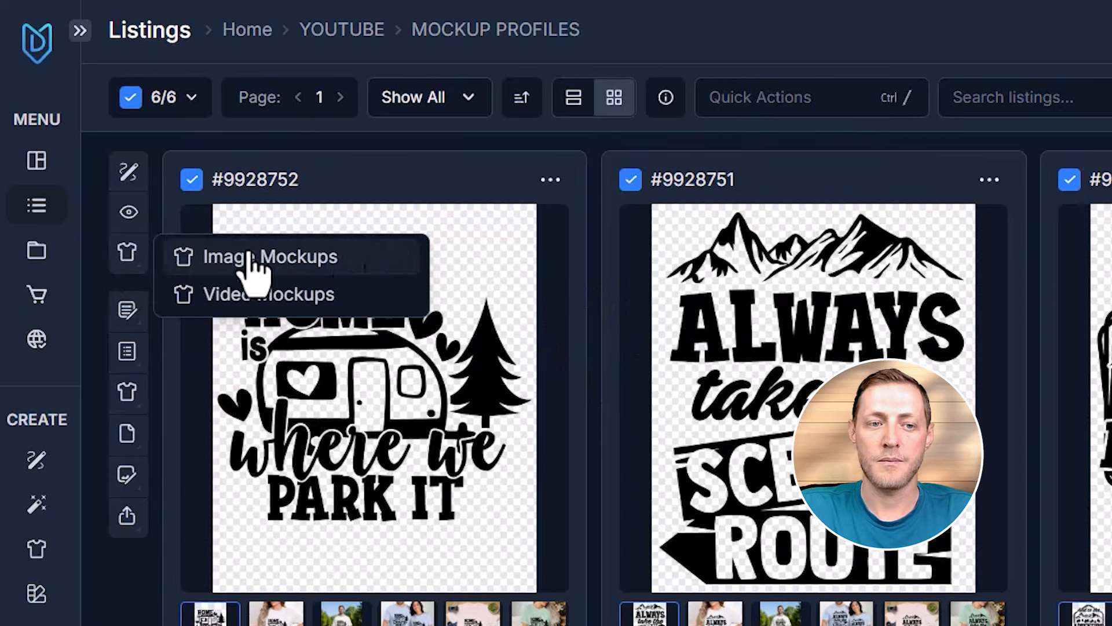
{"action": "left_click", "coordinate": [295, 262]}
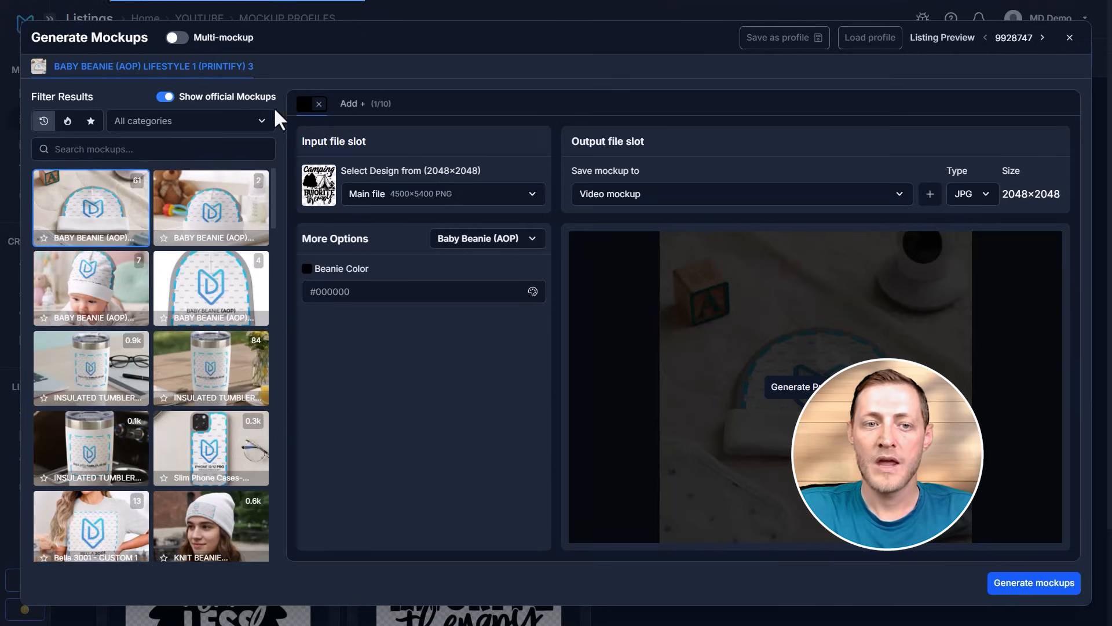
{"action": "left_click", "coordinate": [873, 58]}
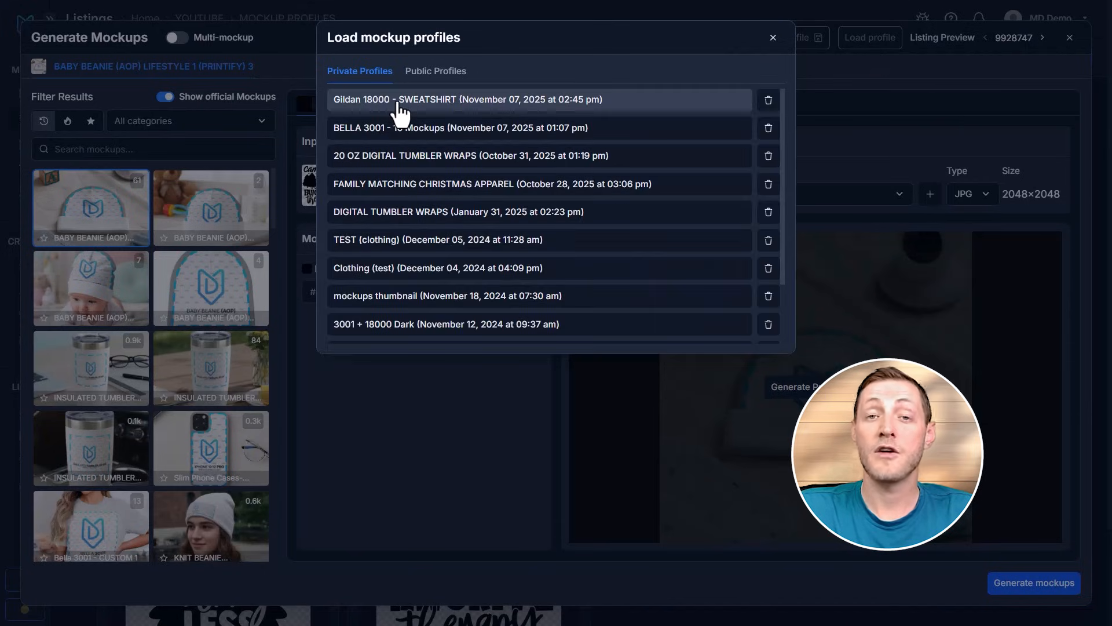
{"action": "left_click", "coordinate": [408, 104]}
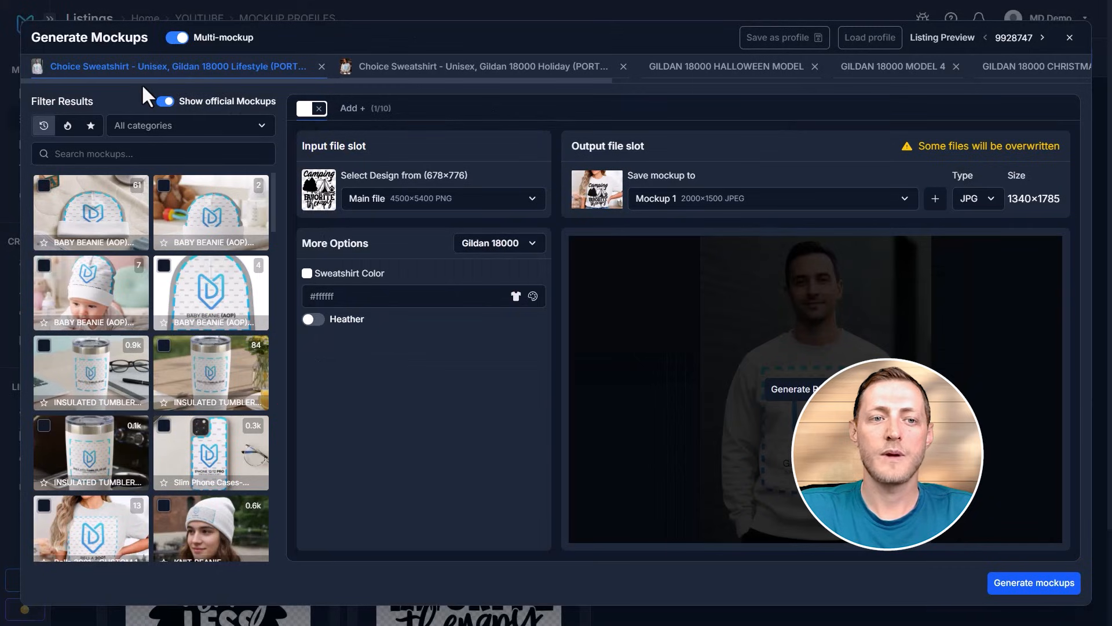
Step: Check the loaded holiday and Halloween mockups and generate the profile's mockups for all selected listings
{"action": "left_click_drag", "start_coordinate": [474, 78], "coordinate": [422, 95]}
{"action": "left_click", "coordinate": [446, 75]}
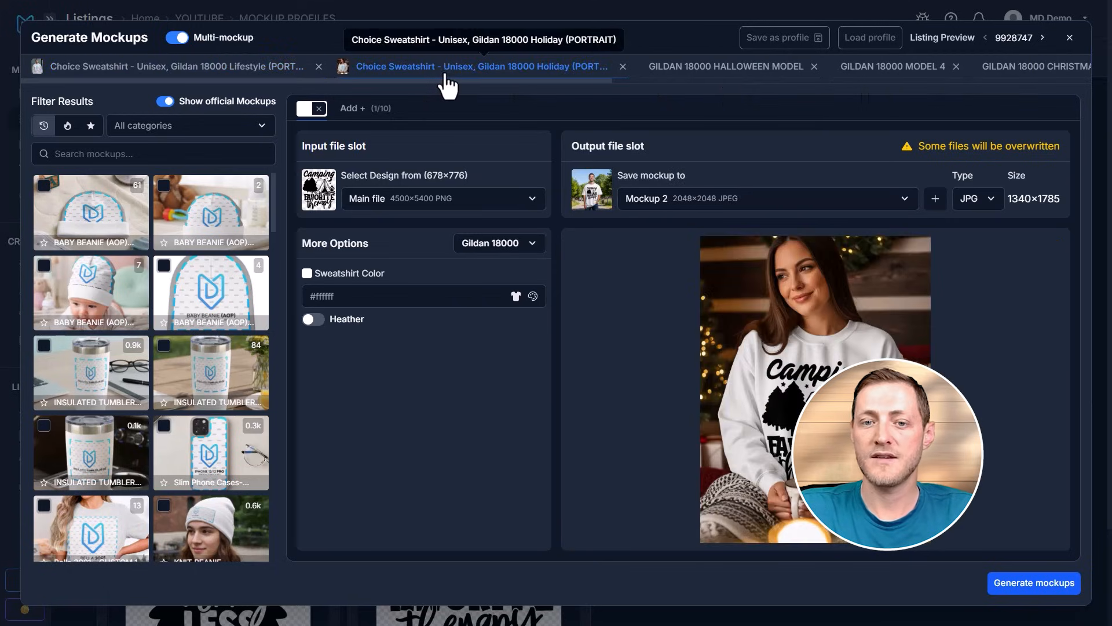
{"action": "left_click", "coordinate": [731, 70]}
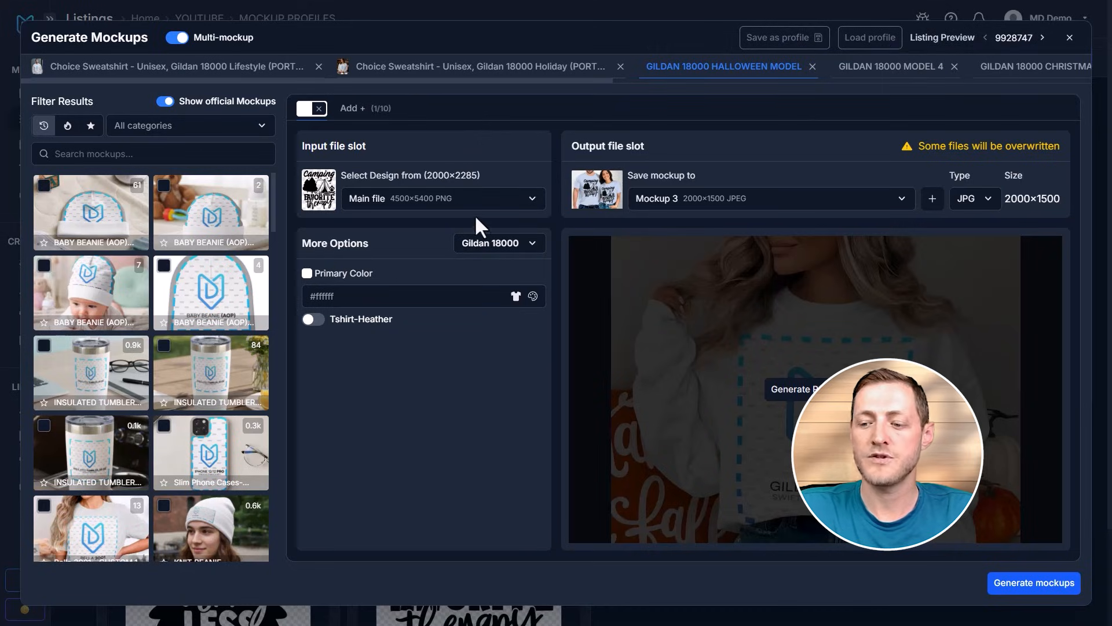
{"action": "left_click", "coordinate": [1025, 592]}
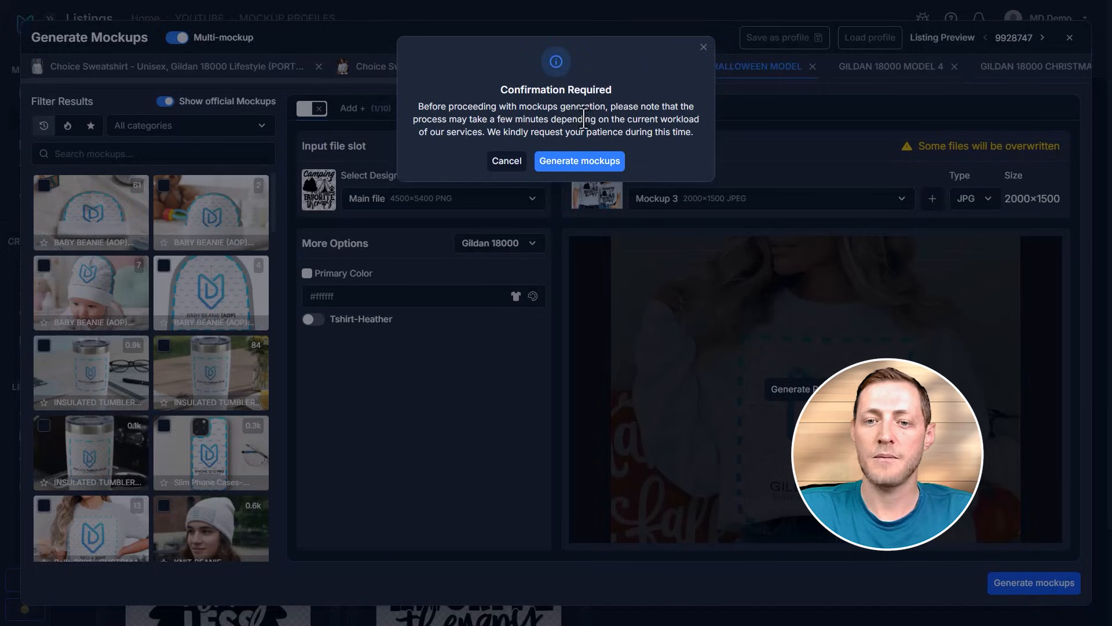
{"action": "left_click", "coordinate": [580, 161]}
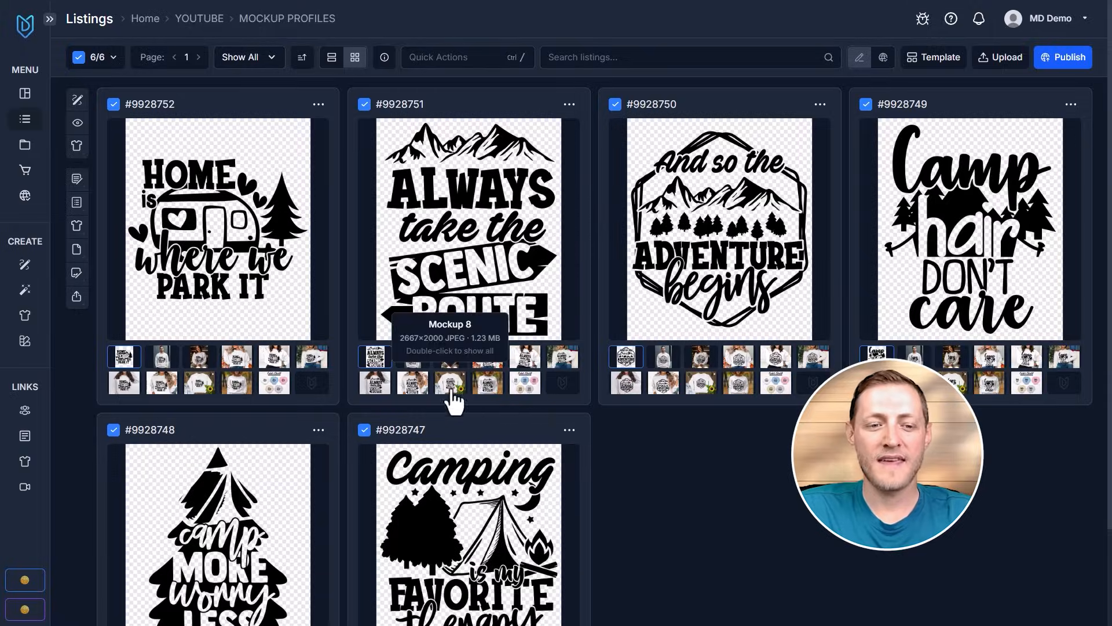
Step: Examine Mockups 1 to 4 and the color chart across all listings, ending on the main design files
{"action": "double_click", "coordinate": [164, 361]}
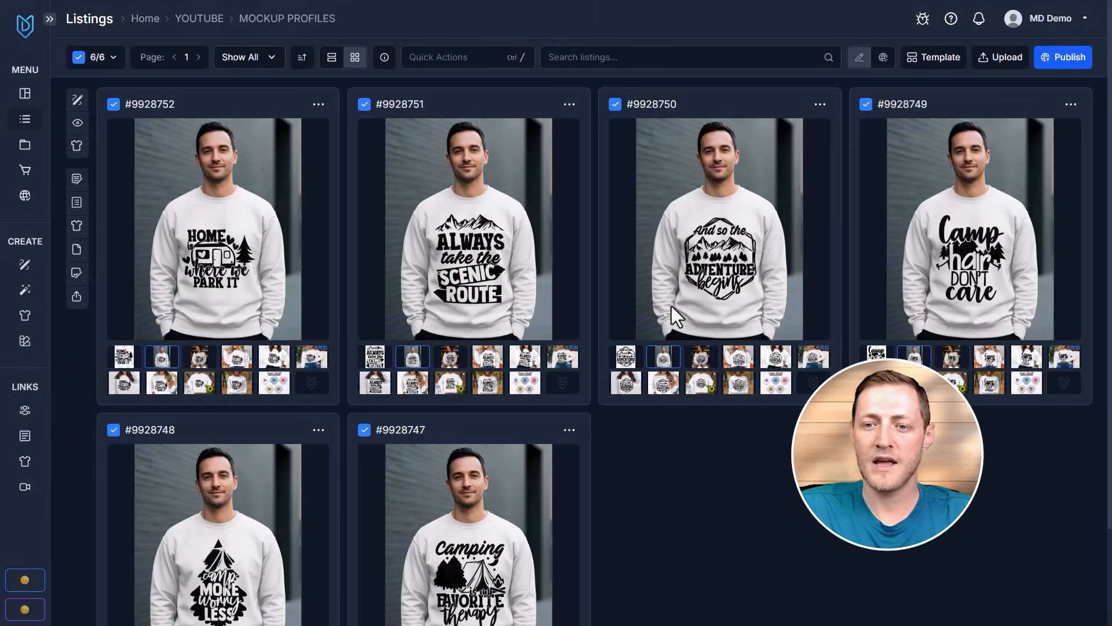
{"action": "double_click", "coordinate": [202, 363]}
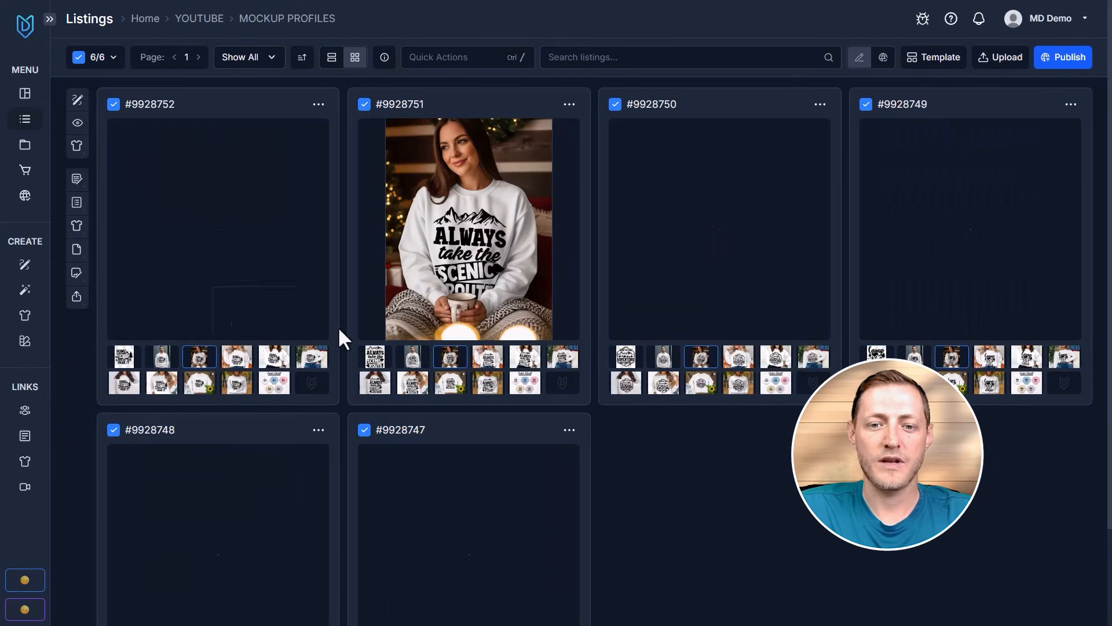
{"action": "double_click", "coordinate": [237, 359]}
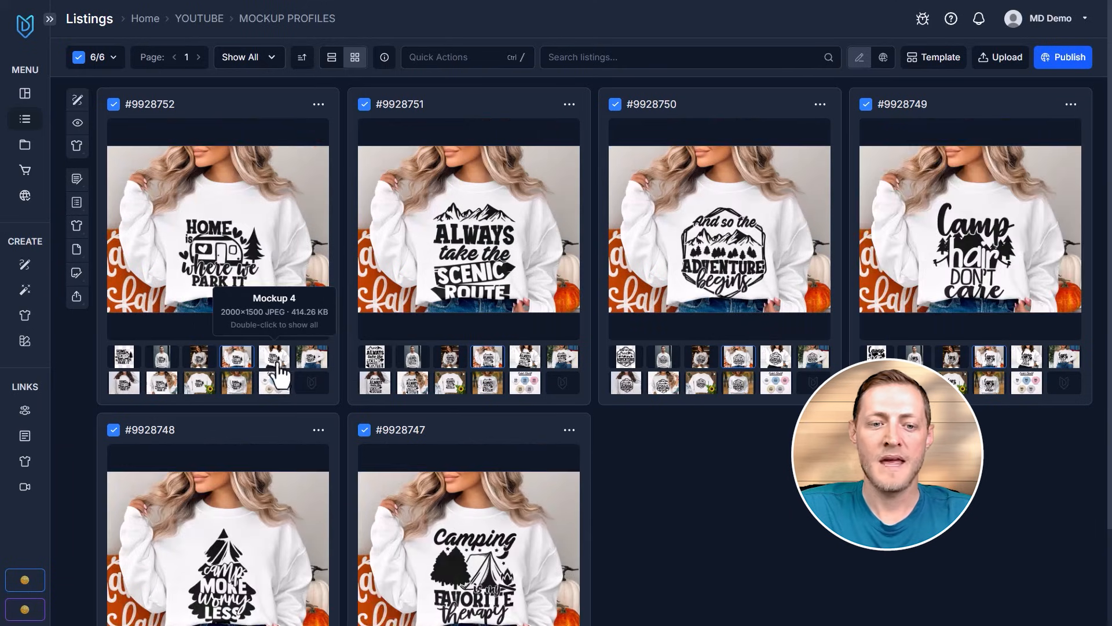
{"action": "left_click", "coordinate": [277, 368]}
{"action": "left_click", "coordinate": [277, 369]}
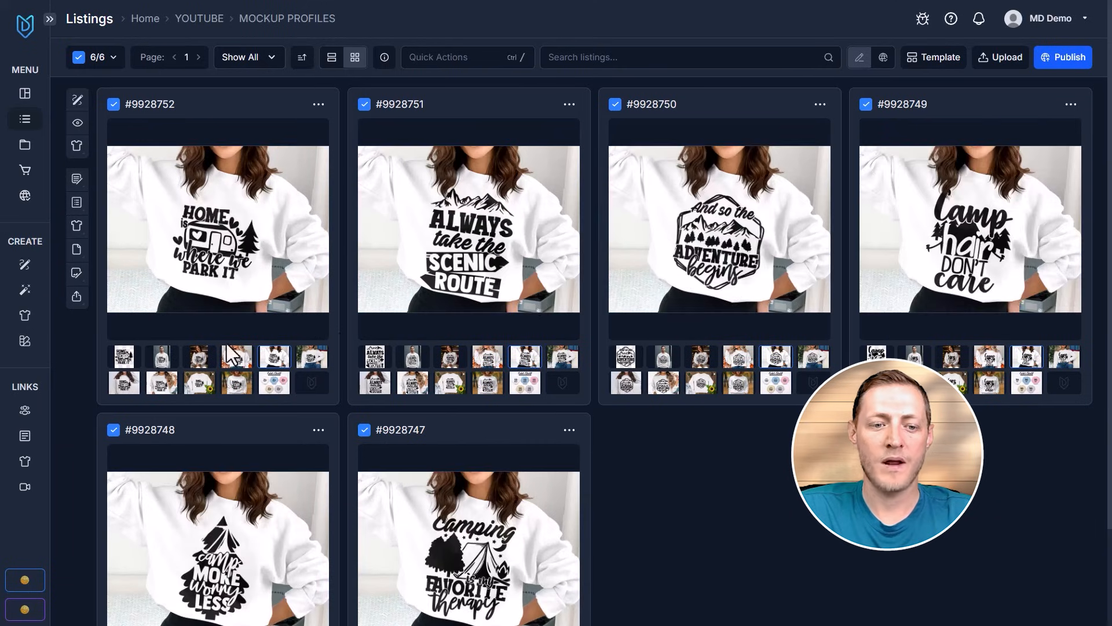
{"action": "double_click", "coordinate": [276, 384]}
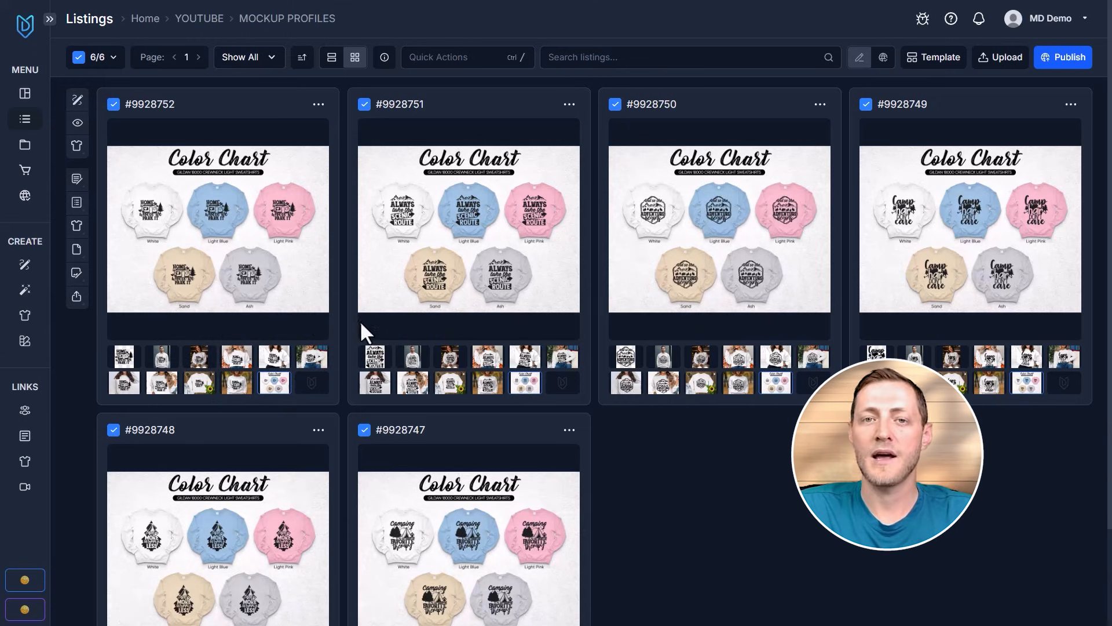
{"action": "double_click", "coordinate": [132, 358]}
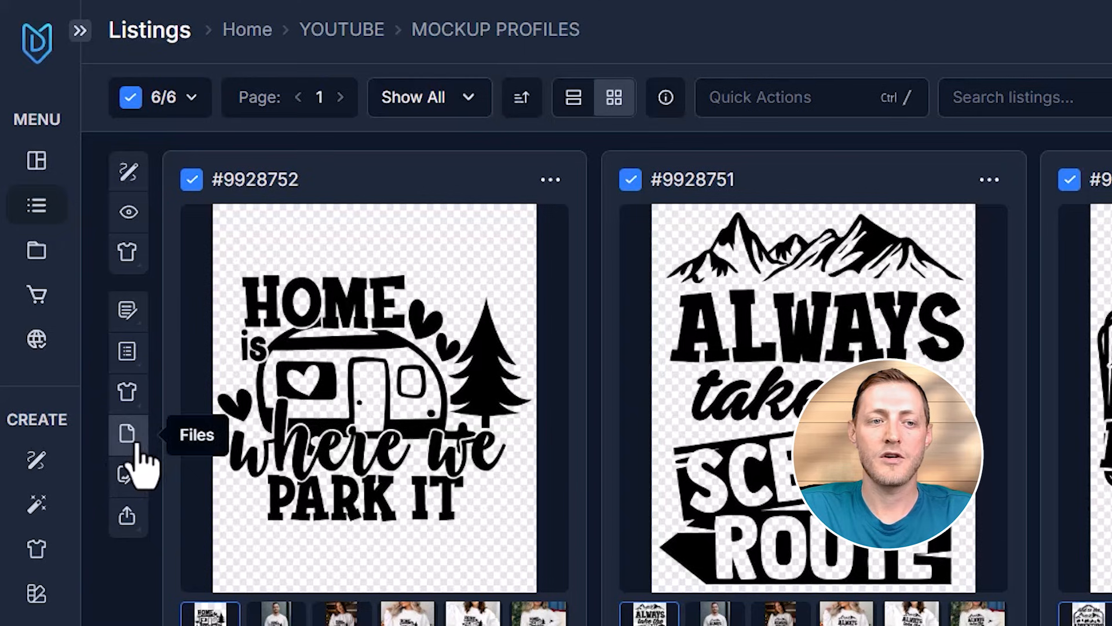
Step: Clear and reselect all six listings and open the download options for their files
{"action": "left_click", "coordinate": [132, 107]}
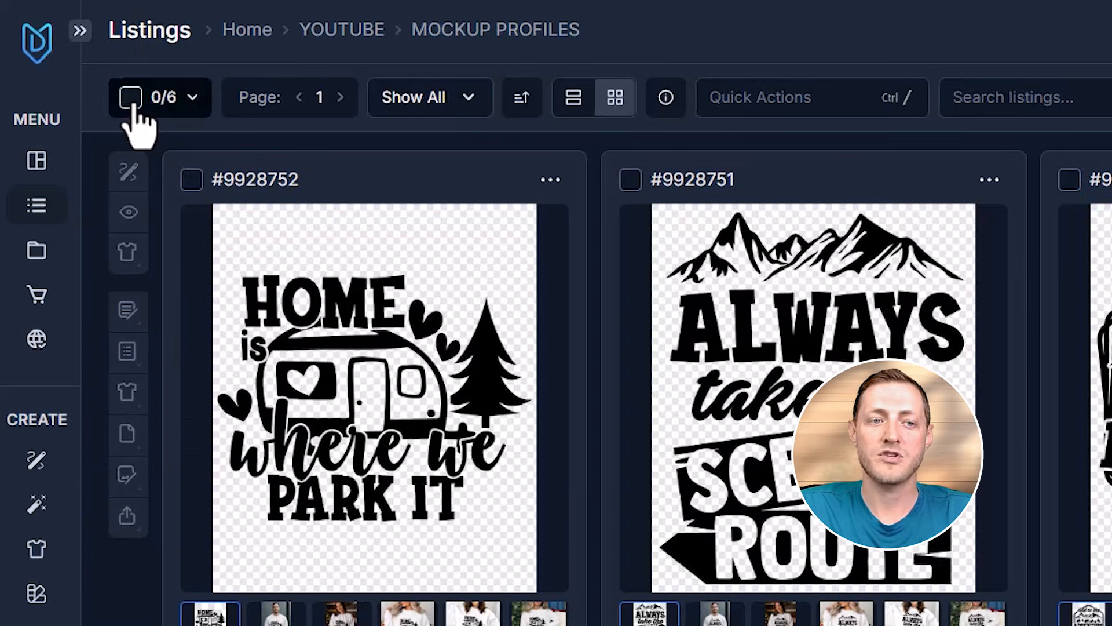
{"action": "left_click", "coordinate": [132, 107]}
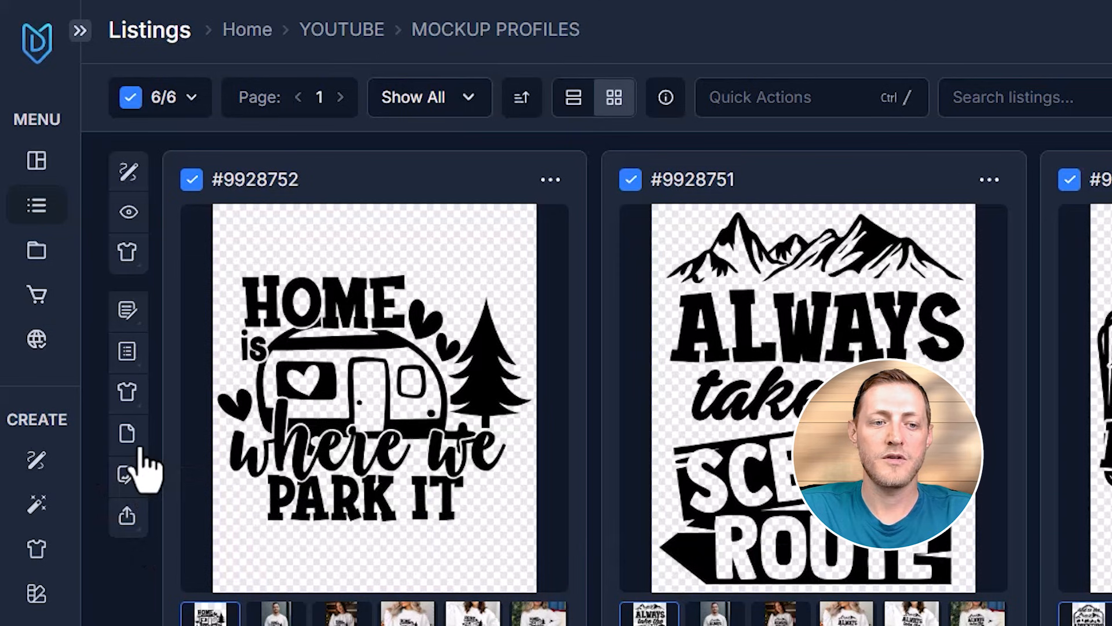
{"action": "mouse_move", "coordinate": [132, 443]}
{"action": "left_click", "coordinate": [250, 477]}
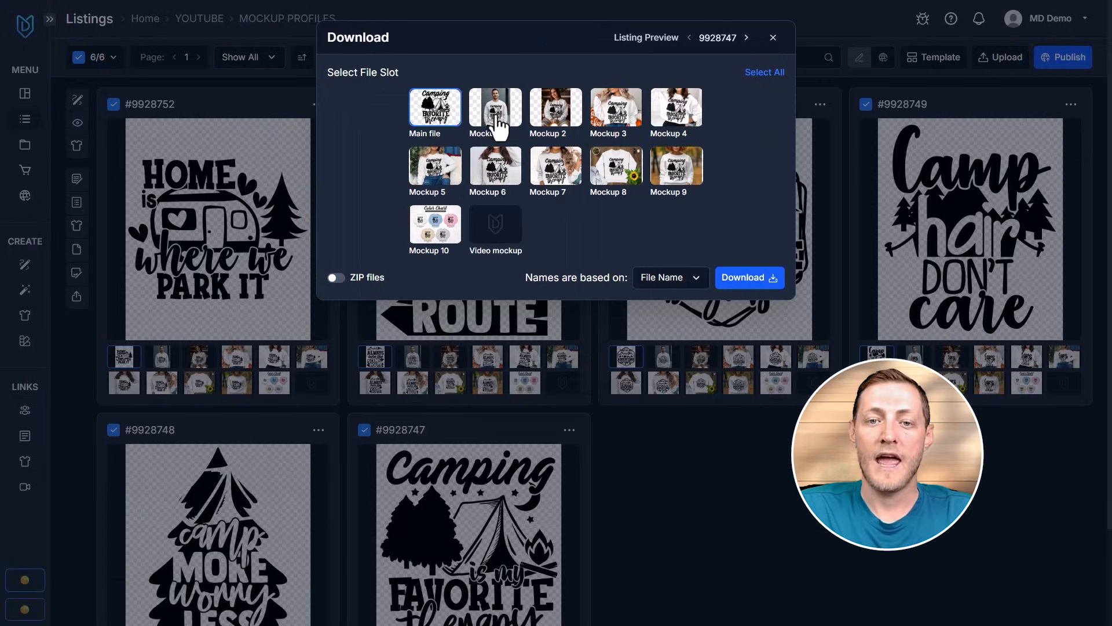
Step: Select the file slots Mockup 1 through Mockup 10 for download and exclude the main file
{"action": "left_click", "coordinate": [436, 110]}
{"action": "left_click", "coordinate": [496, 110]}
{"action": "left_click", "coordinate": [555, 113]}
{"action": "left_click", "coordinate": [616, 113]}
{"action": "left_click", "coordinate": [676, 113]}
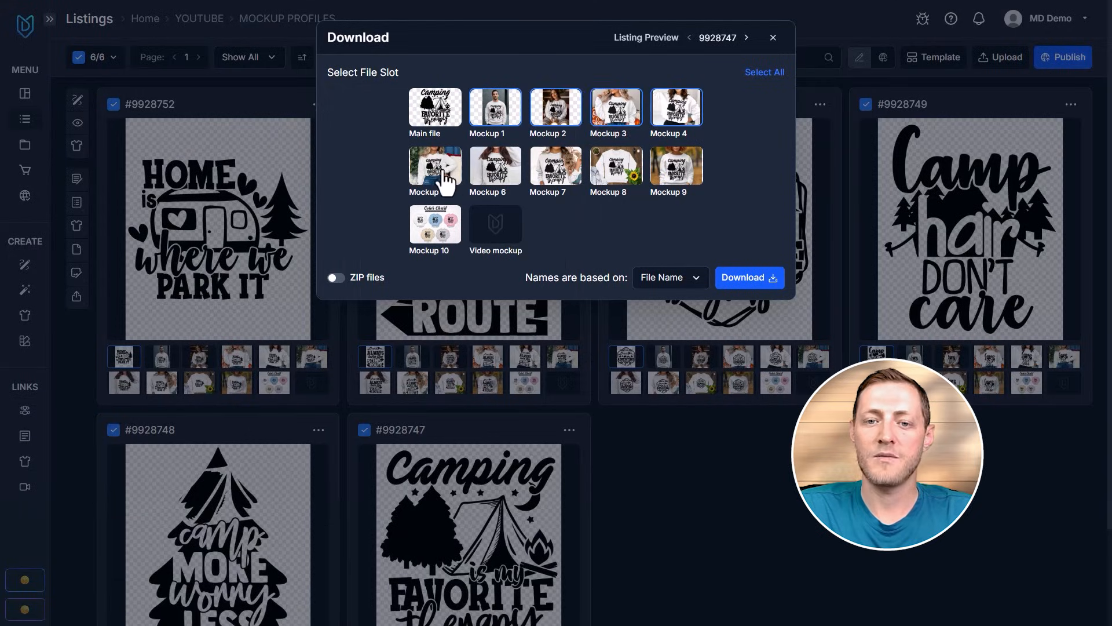
{"action": "left_click", "coordinate": [443, 174]}
{"action": "left_click", "coordinate": [501, 173]}
{"action": "left_click", "coordinate": [571, 177]}
{"action": "left_click", "coordinate": [629, 177]}
{"action": "left_click", "coordinate": [689, 176]}
{"action": "left_click", "coordinate": [457, 227]}
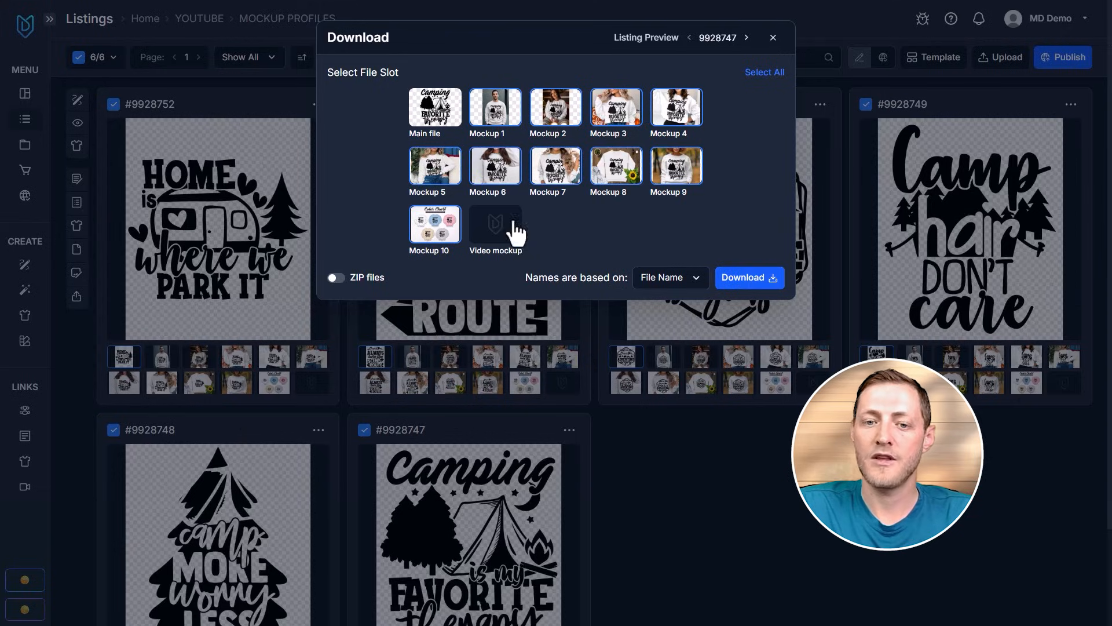
{"action": "left_click", "coordinate": [733, 281]}
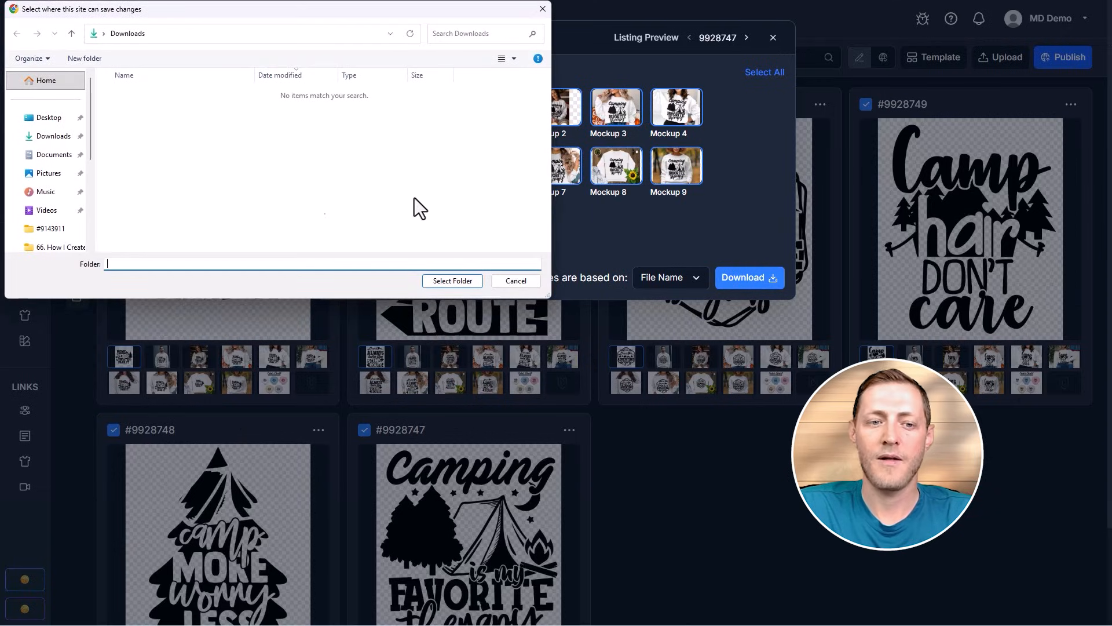
{"action": "left_click", "coordinate": [493, 279]}
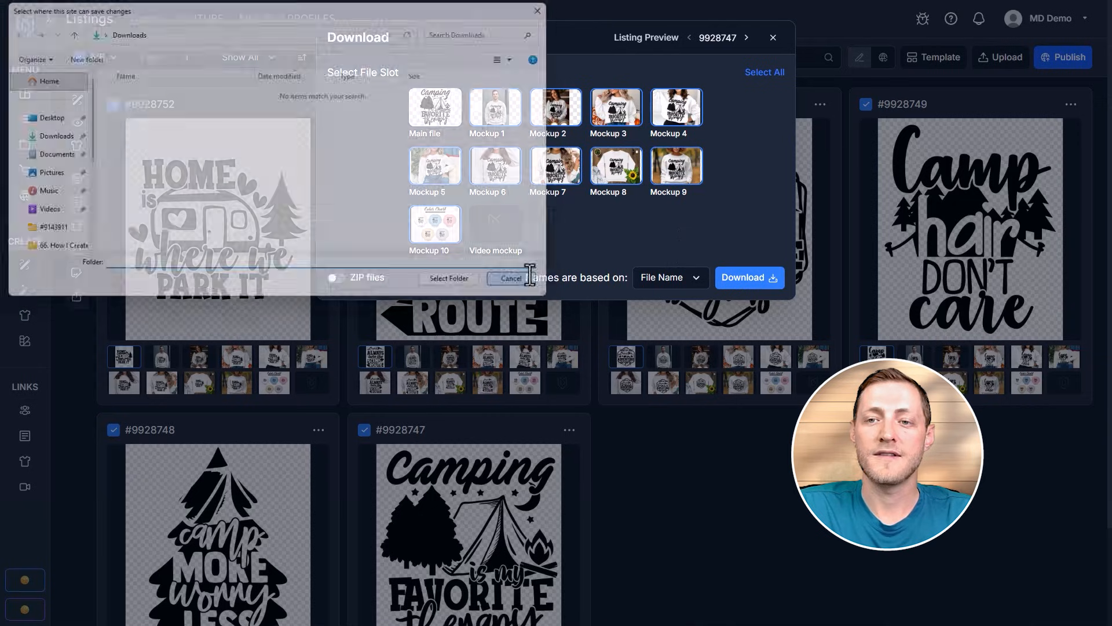
{"action": "left_click", "coordinate": [772, 271]}
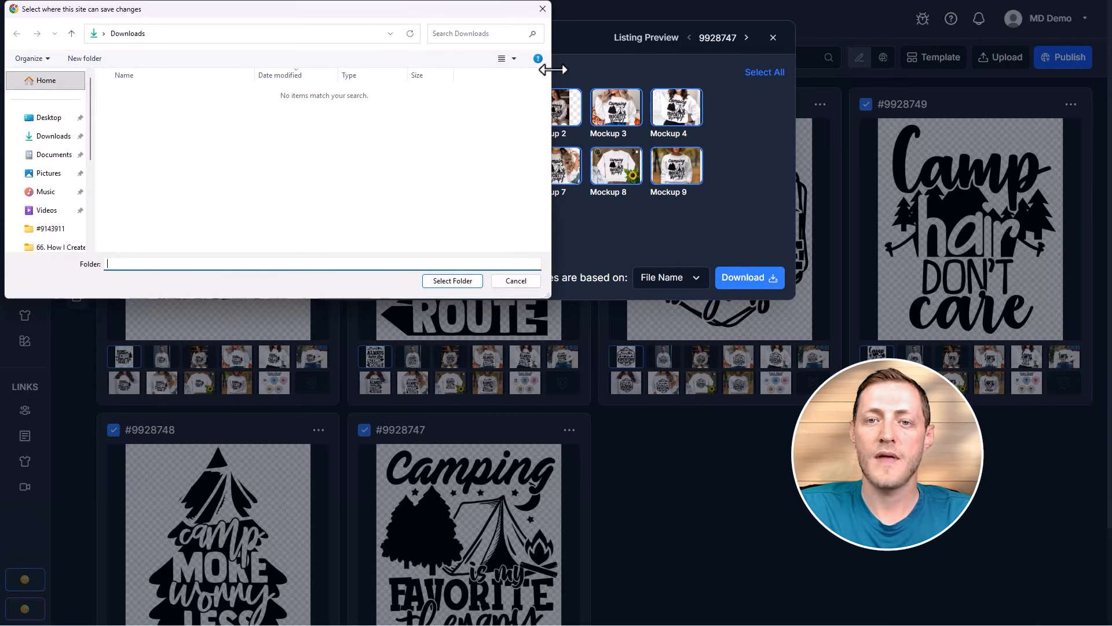
{"action": "left_click", "coordinate": [542, 8]}
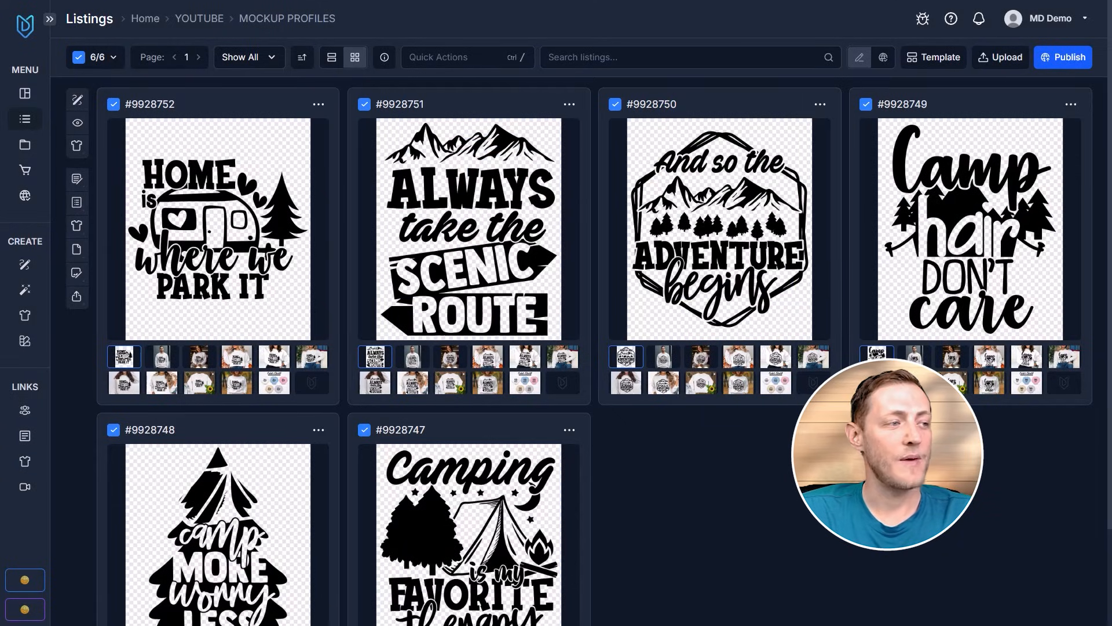
Step: Bring the Mockups MD folder in File Explorer into view and open its #9928752 subfolder
{"action": "left_click_drag", "start_coordinate": [3, 197], "coordinate": [621, 187]}
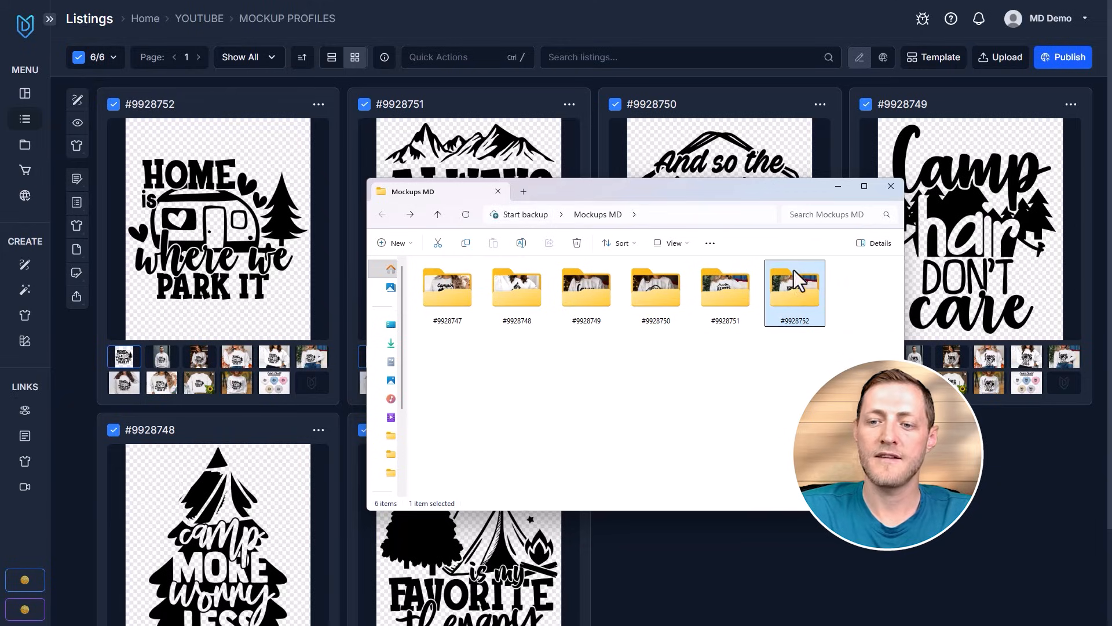
{"action": "double_click", "coordinate": [790, 287]}
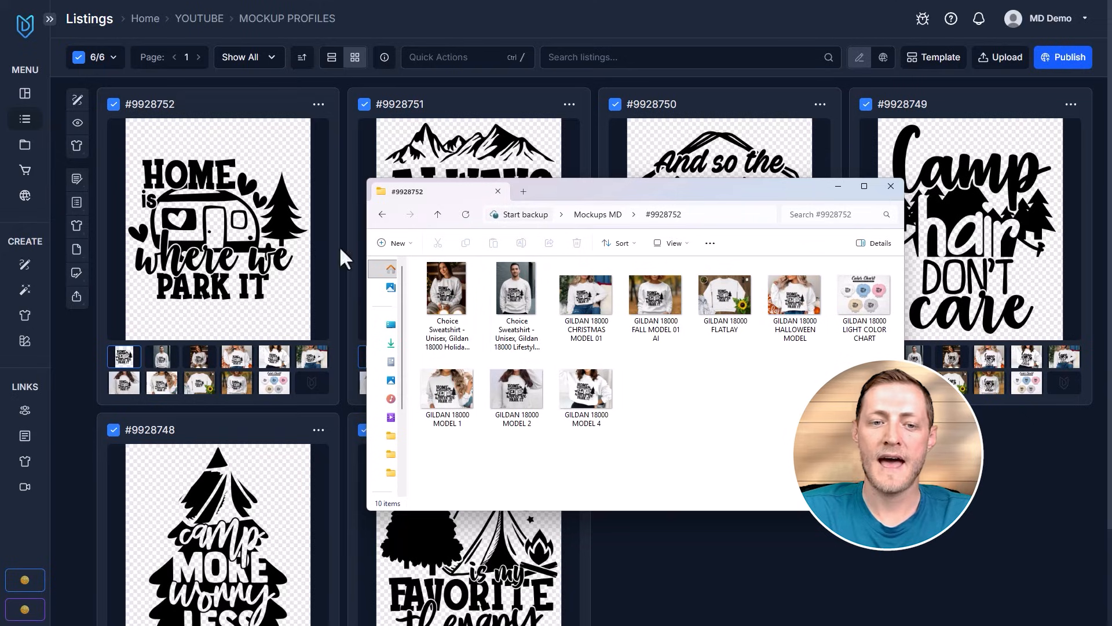